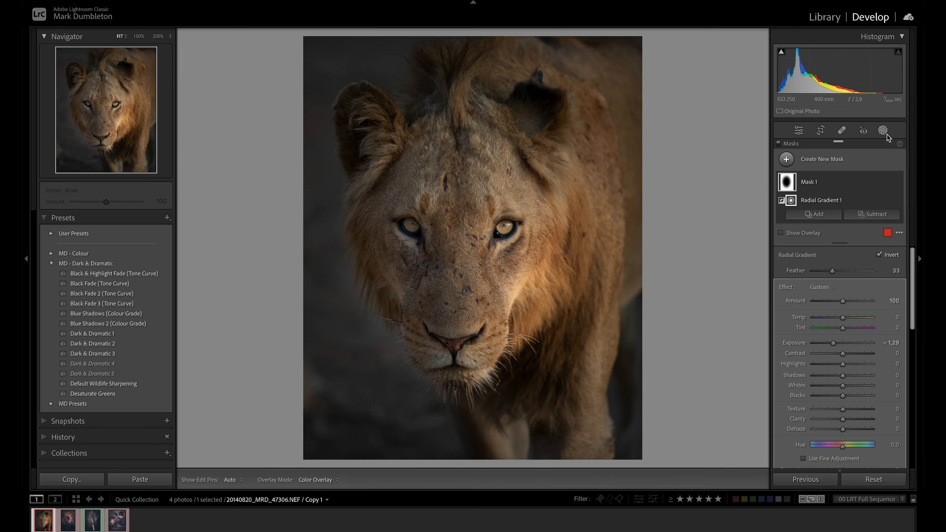
In the Basic adjustments, set exposure to −1.05, contrast to +38, shadows and blacks to +100, whites to +51 and clarity to +14
{"action": "left_click", "coordinate": [883, 130]}
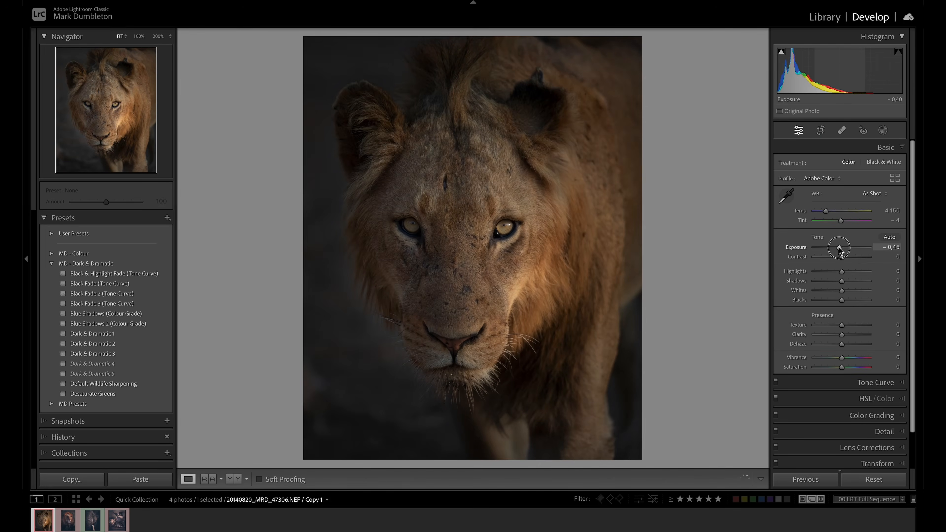
{"action": "left_click_drag", "start_coordinate": [838, 249], "coordinate": [879, 297]}
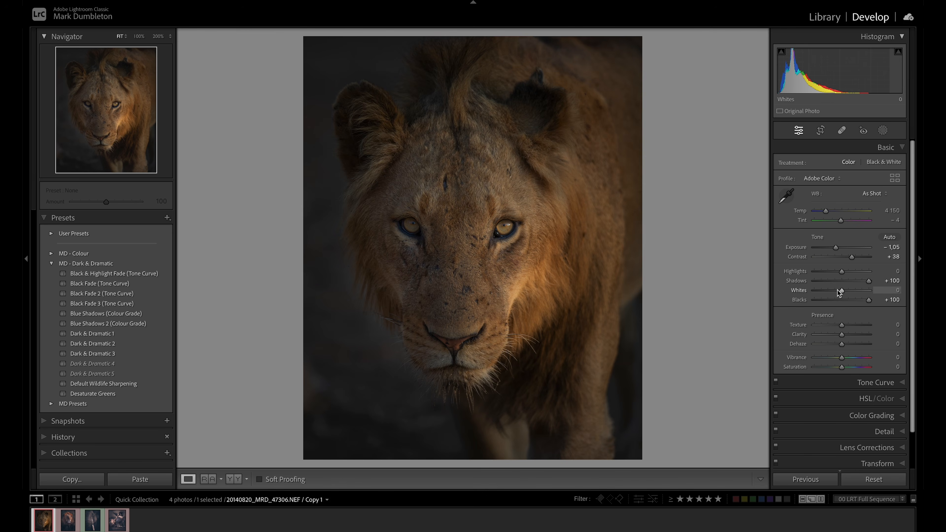
{"action": "left_click_drag", "start_coordinate": [843, 292], "coordinate": [856, 292]}
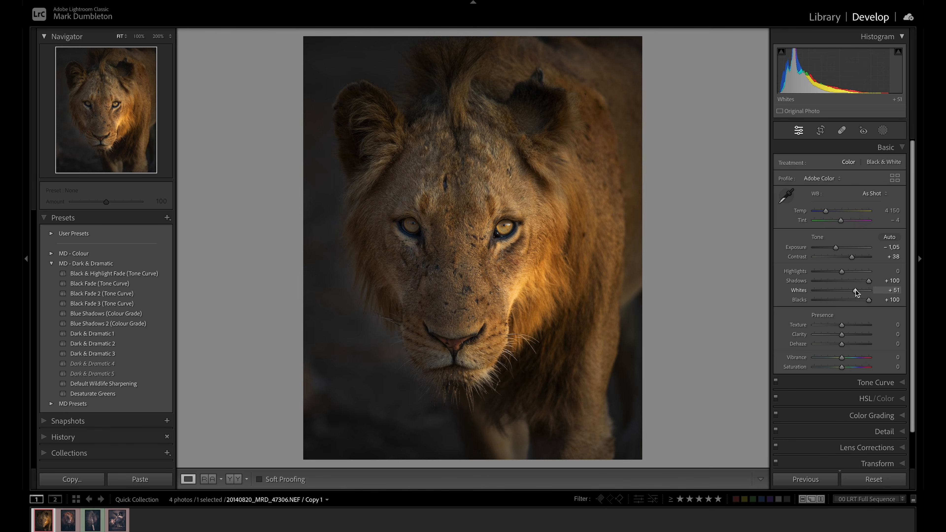
{"action": "left_click_drag", "start_coordinate": [841, 334], "coordinate": [844, 336]}
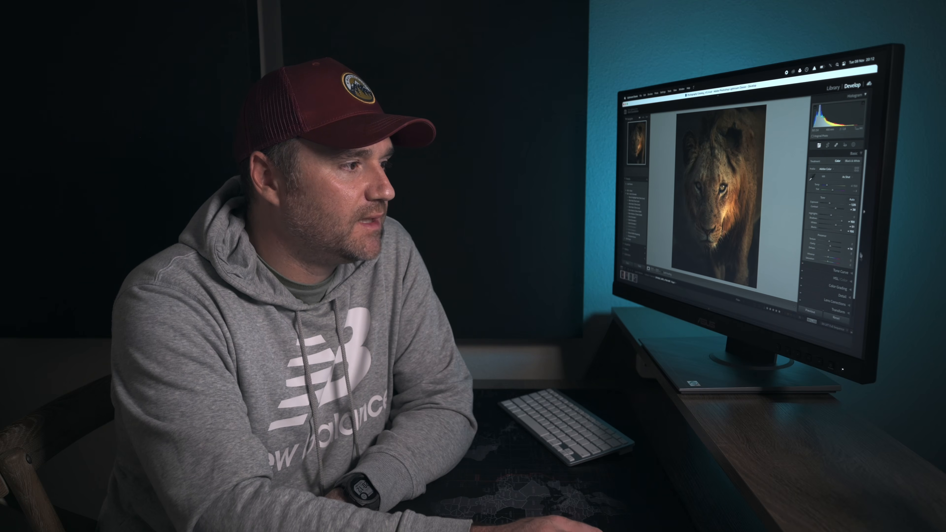
Apply the Black Fade 3 (Tone Curve) preset to the lion photo
{"action": "left_click", "coordinate": [842, 272]}
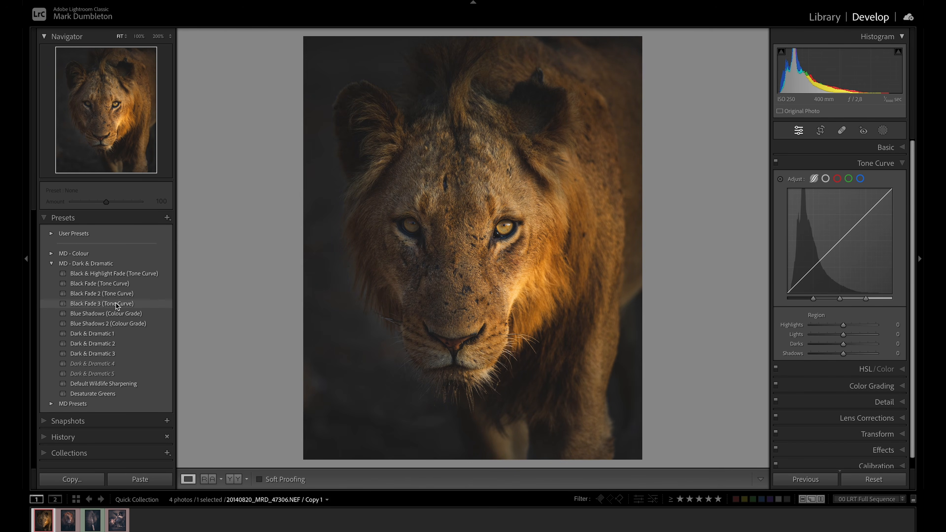
{"action": "left_click", "coordinate": [115, 302]}
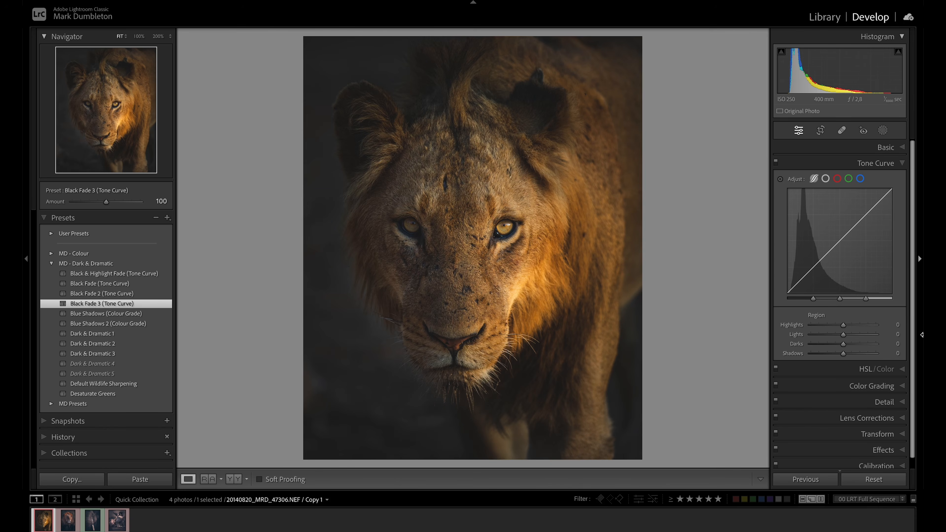
Shift the orange and yellow hues toward red in the HSL adjustments and compare the photo with them off and on
{"action": "left_click", "coordinate": [866, 368]}
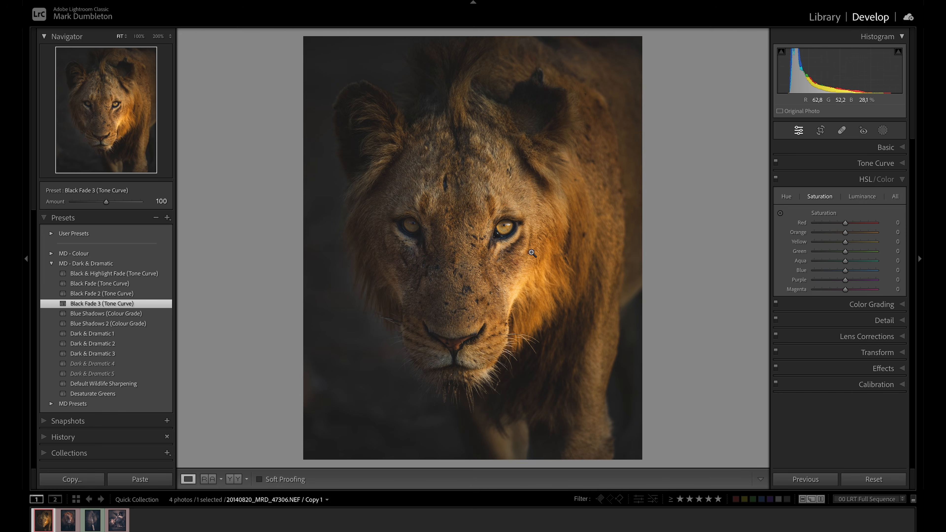
{"action": "left_click", "coordinate": [786, 198]}
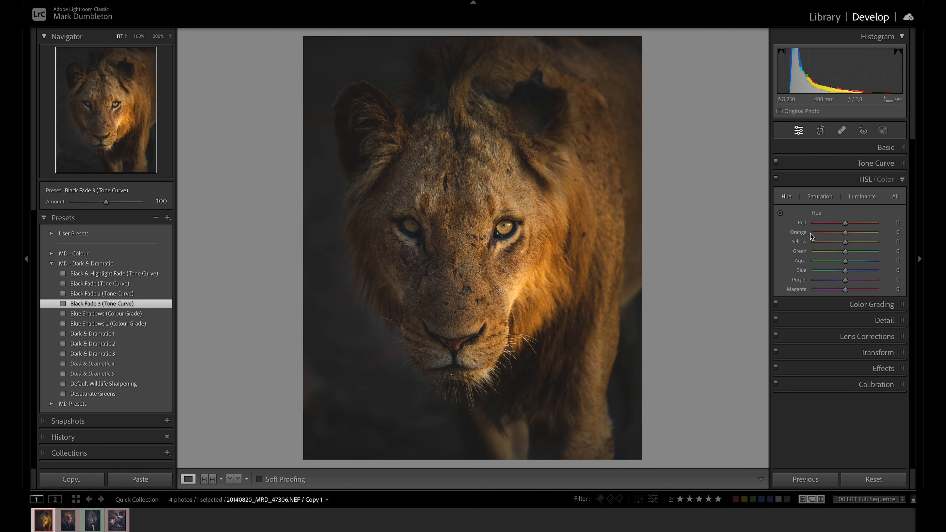
{"action": "left_click_drag", "start_coordinate": [845, 235], "coordinate": [842, 234]}
{"action": "left_click_drag", "start_coordinate": [845, 243], "coordinate": [834, 247]}
{"action": "left_click_drag", "start_coordinate": [836, 244], "coordinate": [837, 243]}
{"action": "left_click", "coordinate": [776, 178]}
{"action": "left_click", "coordinate": [777, 180]}
{"action": "left_click", "coordinate": [776, 180]}
{"action": "left_click", "coordinate": [776, 180]}
{"action": "left_click", "coordinate": [777, 180]}
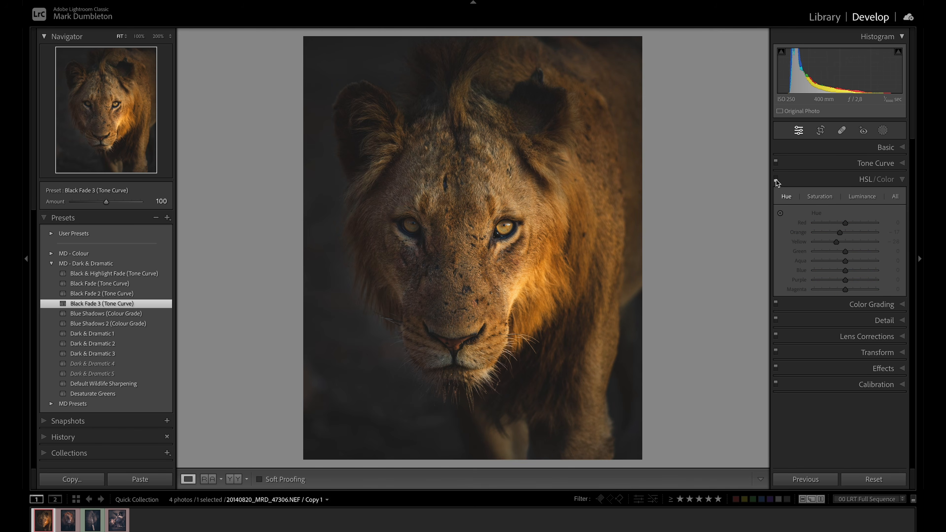
{"action": "left_click", "coordinate": [776, 180]}
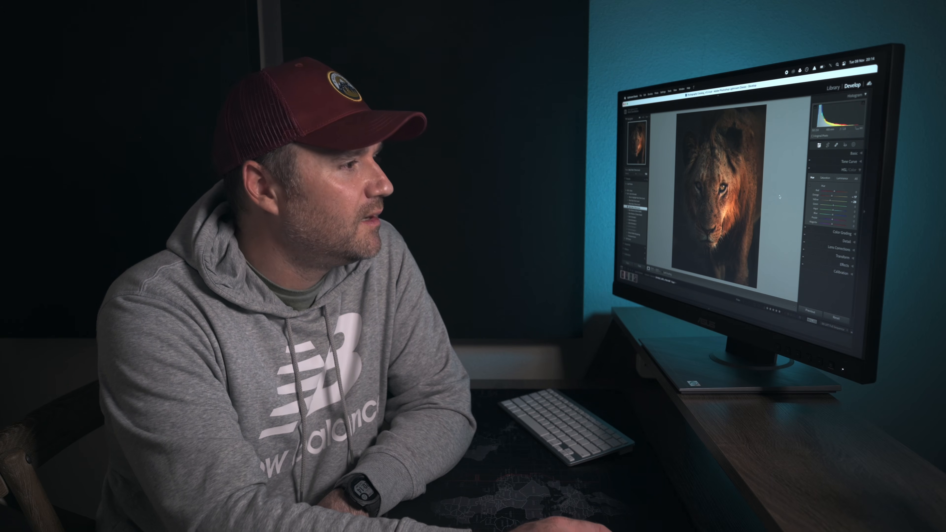
Apply the Blue Shadows 2 (Colour Grade) preset and compare the photo with the color grading off and on
{"action": "left_click", "coordinate": [841, 232]}
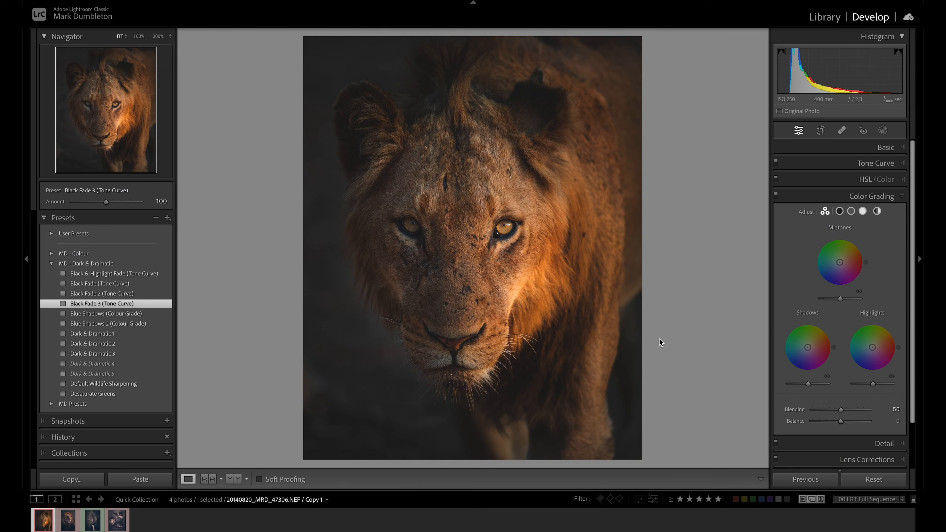
{"action": "left_click", "coordinate": [123, 324]}
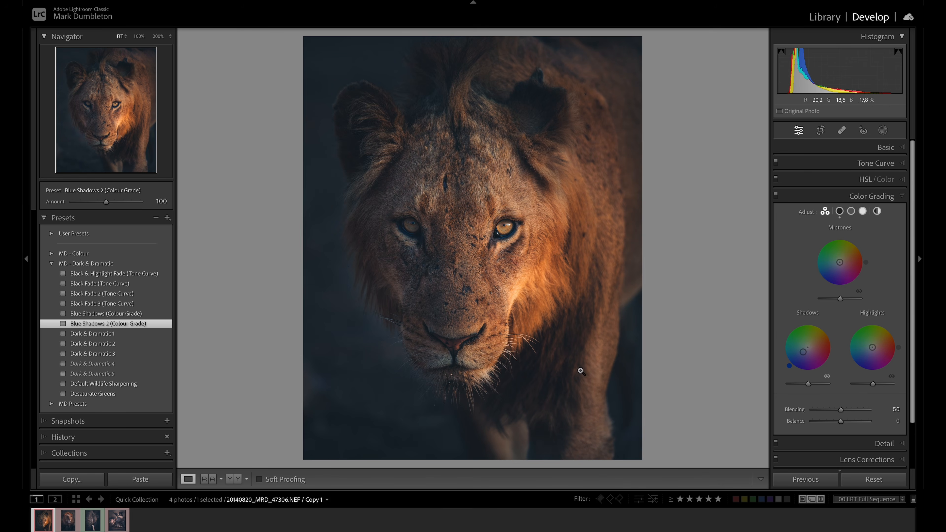
{"action": "left_click", "coordinate": [777, 195]}
{"action": "left_click", "coordinate": [776, 195]}
{"action": "left_click", "coordinate": [776, 195]}
{"action": "left_click", "coordinate": [777, 196]}
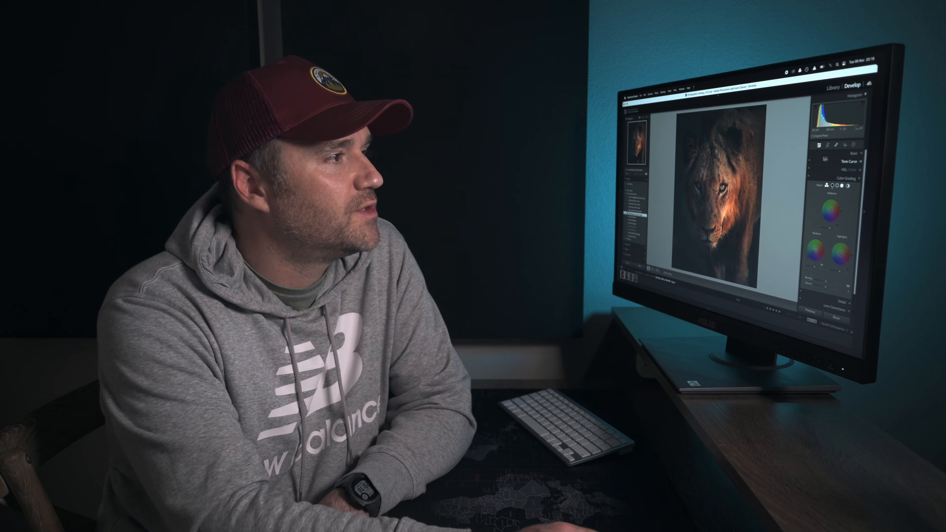
Add a radial gradient mask over the sunlit cheek below the brighter eye, tilting and positioning it along the face
{"action": "left_click", "coordinate": [854, 145]}
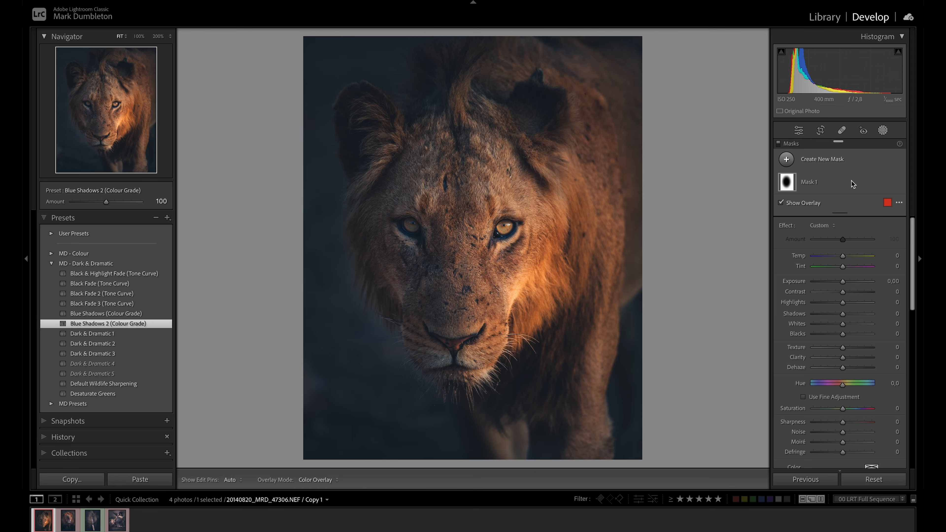
{"action": "left_click", "coordinate": [807, 165]}
{"action": "left_click", "coordinate": [830, 280]}
{"action": "left_click_drag", "start_coordinate": [541, 302], "coordinate": [569, 352]}
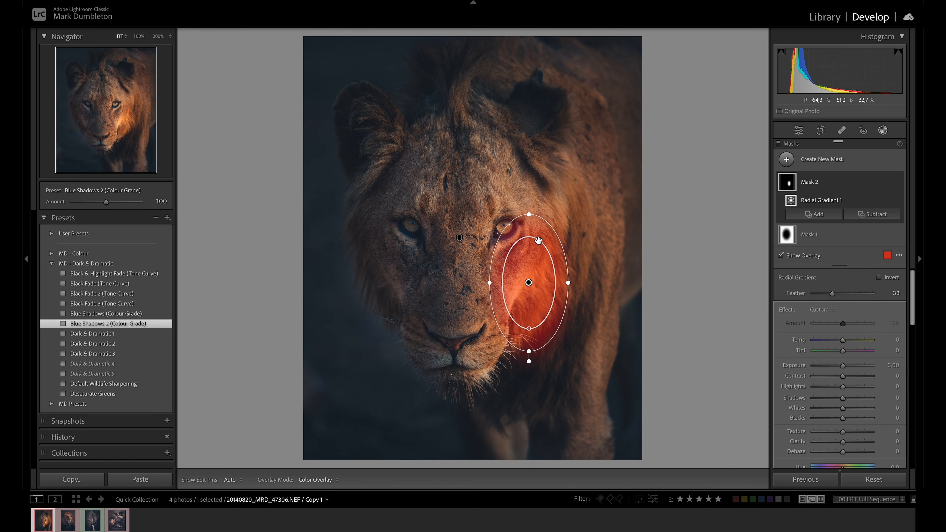
{"action": "left_click_drag", "start_coordinate": [530, 211], "coordinate": [555, 216]}
{"action": "left_click_drag", "start_coordinate": [540, 271], "coordinate": [528, 277]}
Set the cheek mask's highlights to −35, exposure to −0.37 and saturation to −15, and compare with the mask hidden and shown
{"action": "mouse_move", "coordinate": [842, 386]}
{"action": "left_mouse_down"}
{"action": "mouse_move", "coordinate": [832, 387]}
{"action": "mouse_move", "coordinate": [840, 369]}
{"action": "left_mouse_up"}
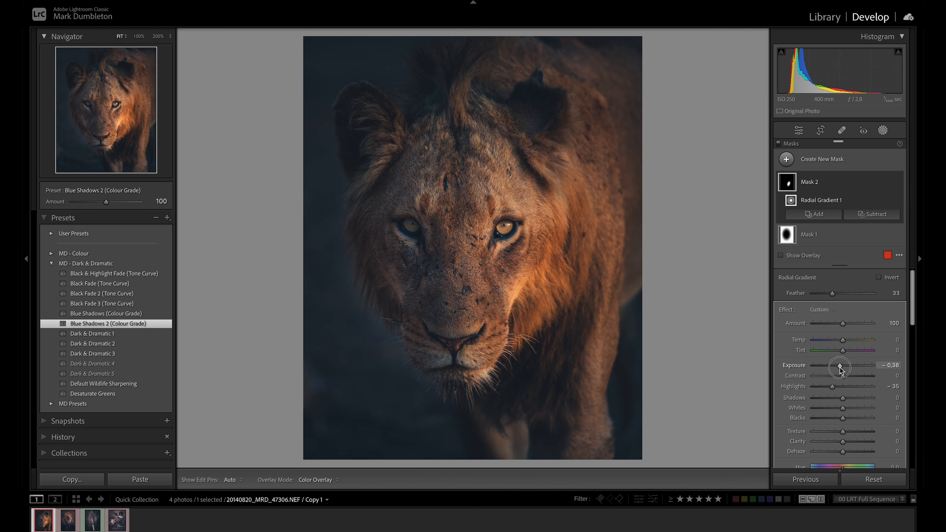
{"action": "scroll", "coordinate": [862, 420], "scroll_direction": "down", "scroll_amount": 2}
{"action": "scroll", "coordinate": [860, 425], "scroll_direction": "down", "scroll_amount": 1}
{"action": "left_click_drag", "start_coordinate": [843, 442], "coordinate": [837, 442]}
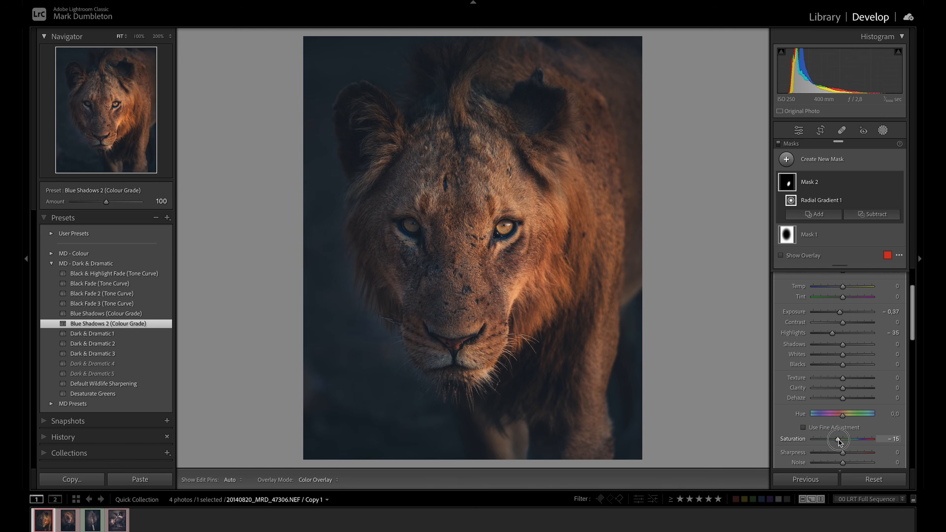
{"action": "scroll", "coordinate": [842, 336], "scroll_direction": "up", "scroll_amount": 3}
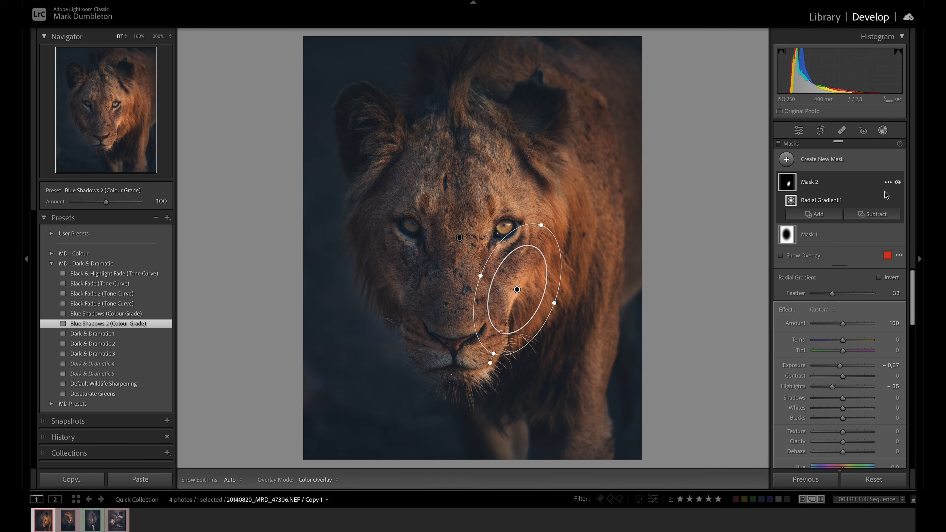
{"action": "left_click", "coordinate": [897, 183]}
{"action": "left_click", "coordinate": [898, 183]}
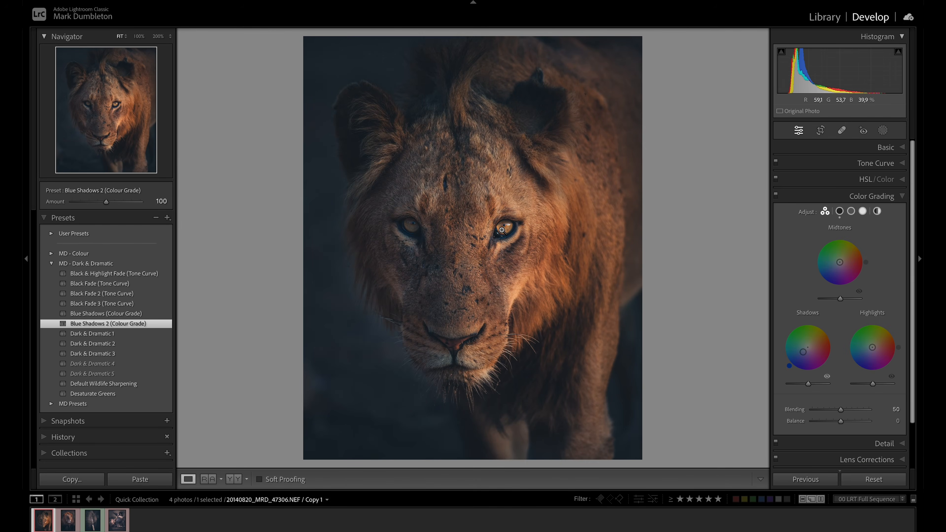
Zoom to 200% on the eyes and paint a new brush mask over both irises with size 1.0 and flow 100
{"action": "left_click", "coordinate": [501, 228]}
{"action": "left_click", "coordinate": [158, 36]}
{"action": "left_click_drag", "start_coordinate": [391, 155], "coordinate": [503, 256]}
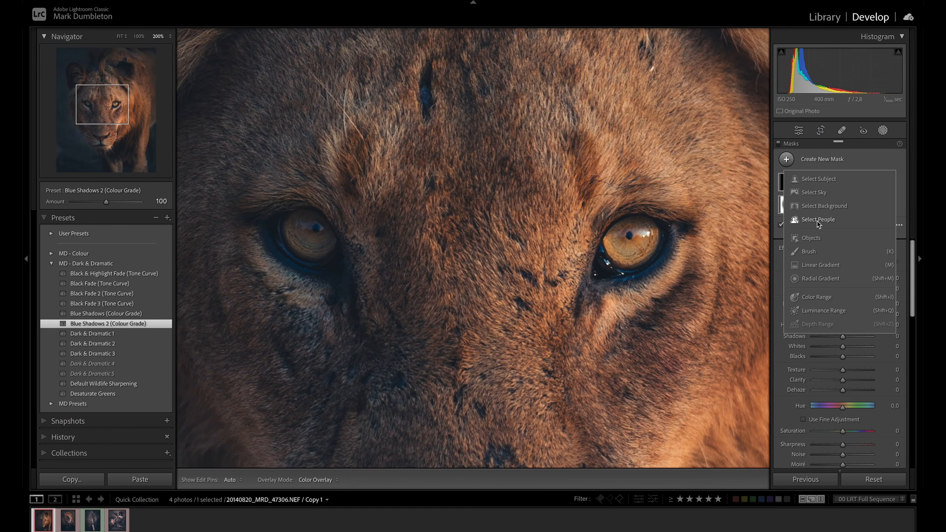
{"action": "key", "text": "k"}
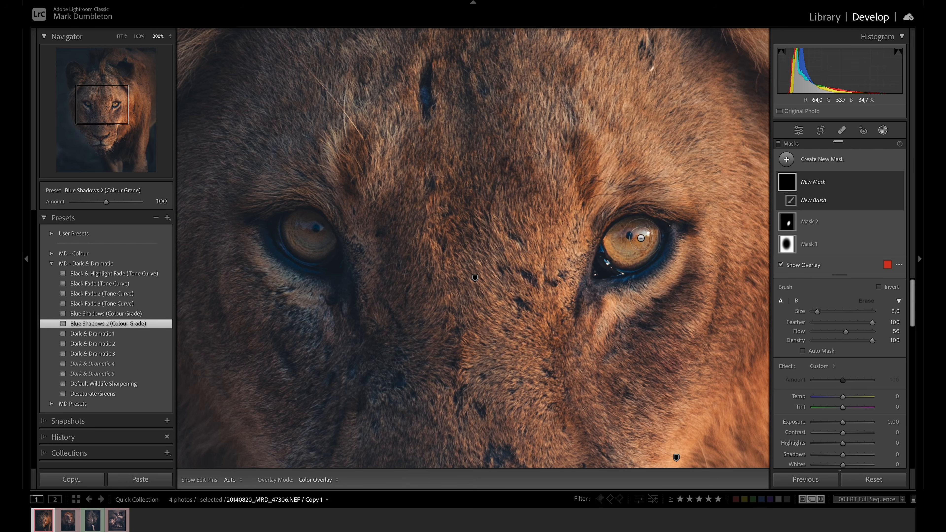
{"action": "scroll", "coordinate": [645, 233], "scroll_direction": "down", "scroll_amount": 1}
{"action": "left_click_drag", "start_coordinate": [645, 234], "coordinate": [641, 233]}
{"action": "key", "text": "0"}
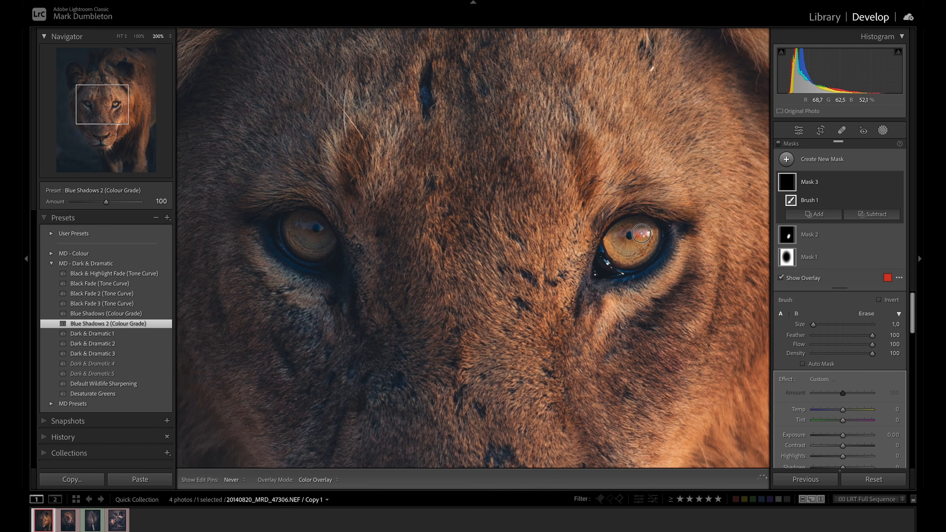
{"action": "mouse_move", "coordinate": [306, 231]}
{"action": "left_mouse_down"}
{"action": "mouse_move", "coordinate": [295, 225]}
{"action": "mouse_move", "coordinate": [322, 229]}
{"action": "left_mouse_up"}
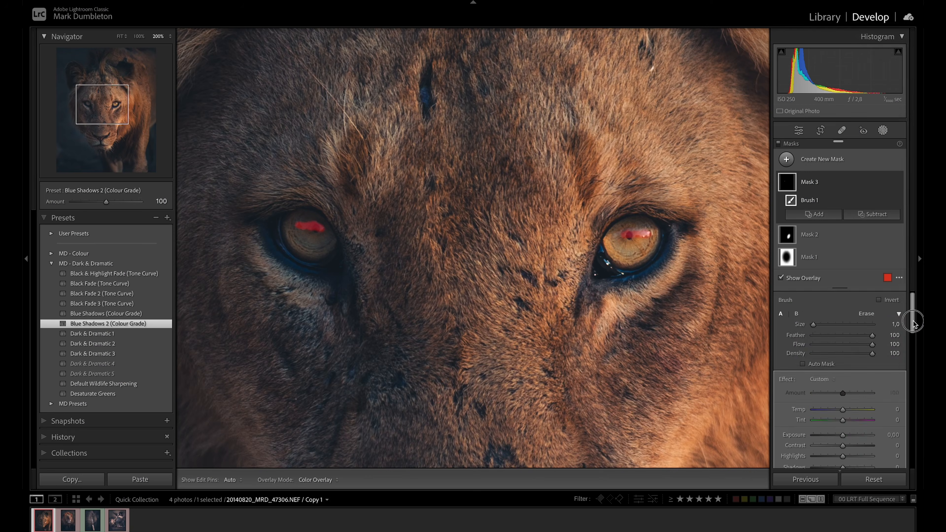
Set the eye mask's highlights to 14, raise its whites, and compare the full photo with the mask hidden and shown
{"action": "left_click_drag", "start_coordinate": [912, 313], "coordinate": [914, 363]}
{"action": "left_click_drag", "start_coordinate": [842, 350], "coordinate": [848, 331]}
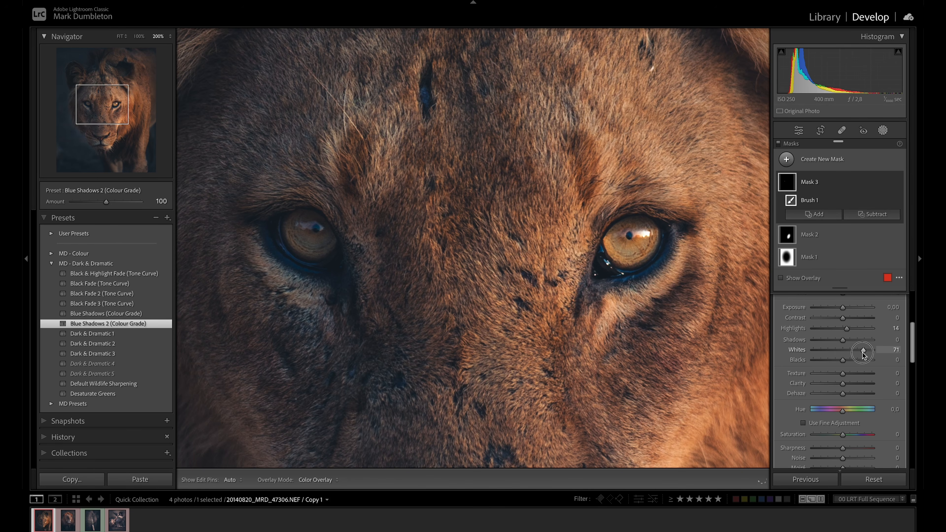
{"action": "left_click_drag", "start_coordinate": [863, 353], "coordinate": [854, 352]}
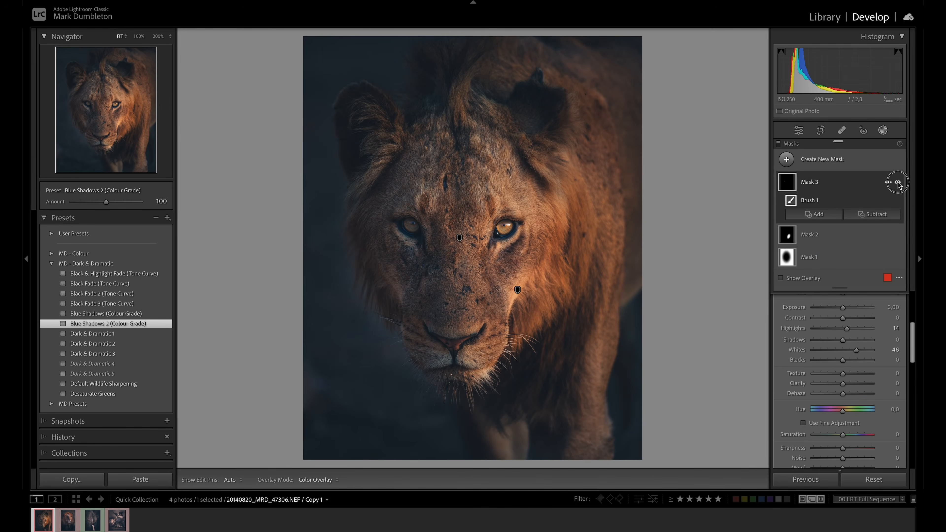
{"action": "left_click", "coordinate": [898, 183]}
{"action": "left_click", "coordinate": [898, 182]}
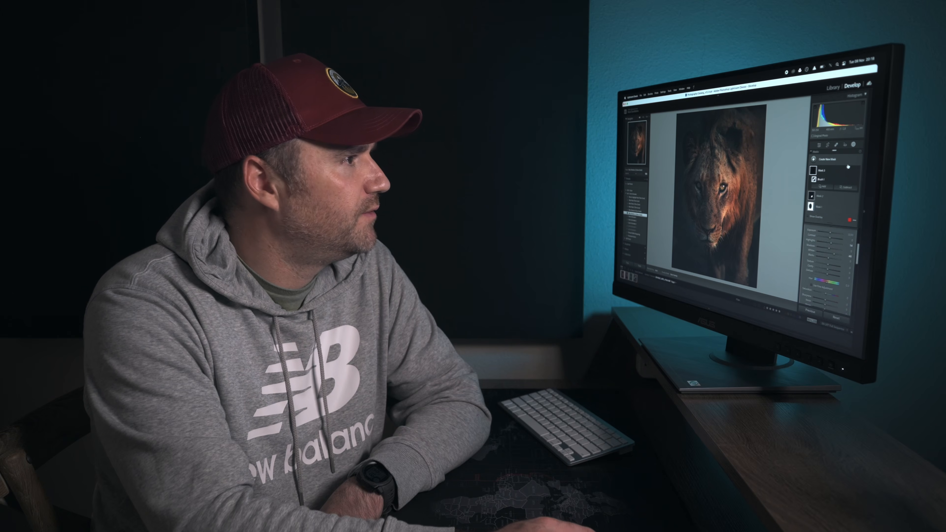
Refine the Basic adjustments to exposure −1.10 and clarity +16, and compare the edit with the original photo
{"action": "left_click", "coordinate": [853, 144]}
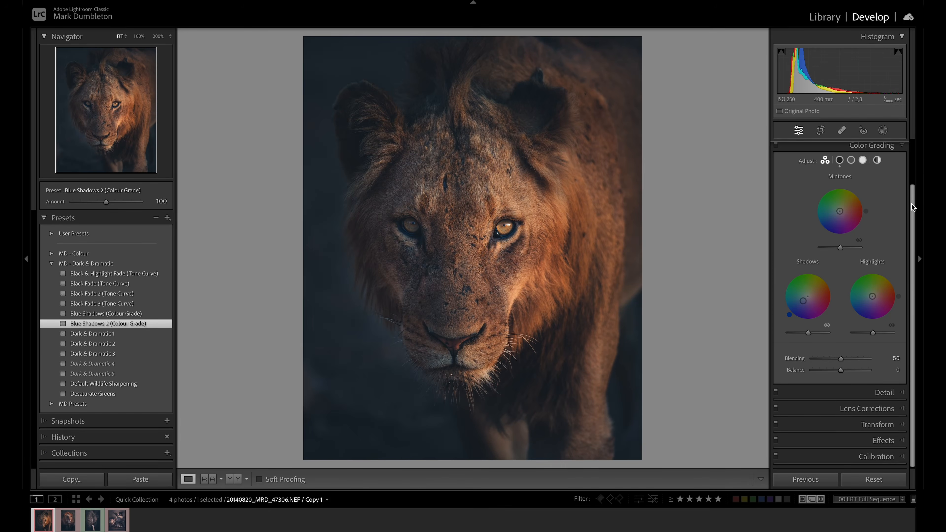
{"action": "scroll", "coordinate": [911, 204], "scroll_direction": "up", "scroll_amount": 3}
{"action": "left_click", "coordinate": [879, 149]}
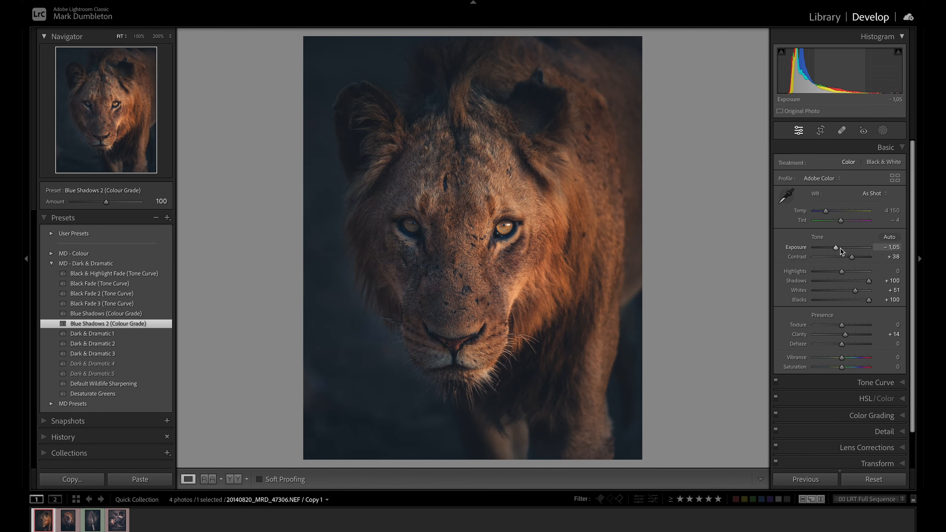
{"action": "left_click_drag", "start_coordinate": [837, 249], "coordinate": [844, 275]}
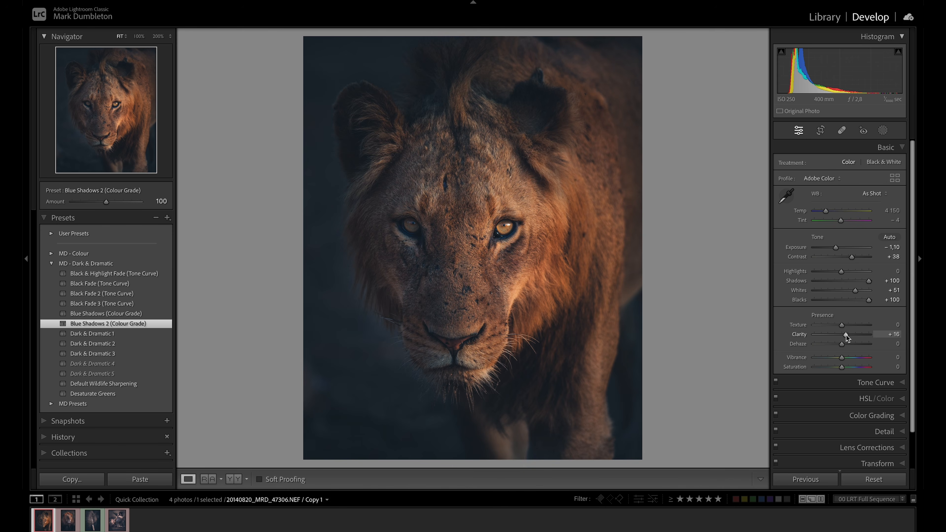
{"action": "left_click", "coordinate": [868, 301]}
{"action": "key", "text": "backslash"}
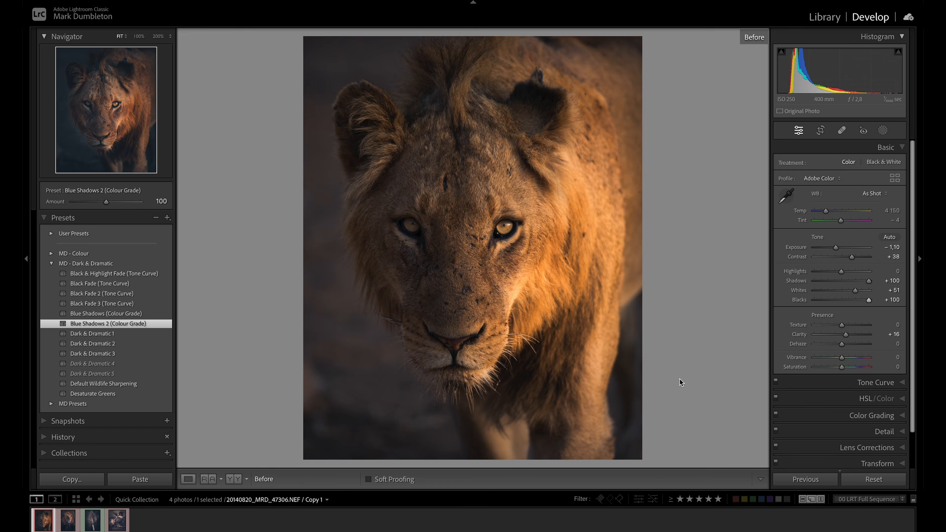
{"action": "key", "text": "backslash"}
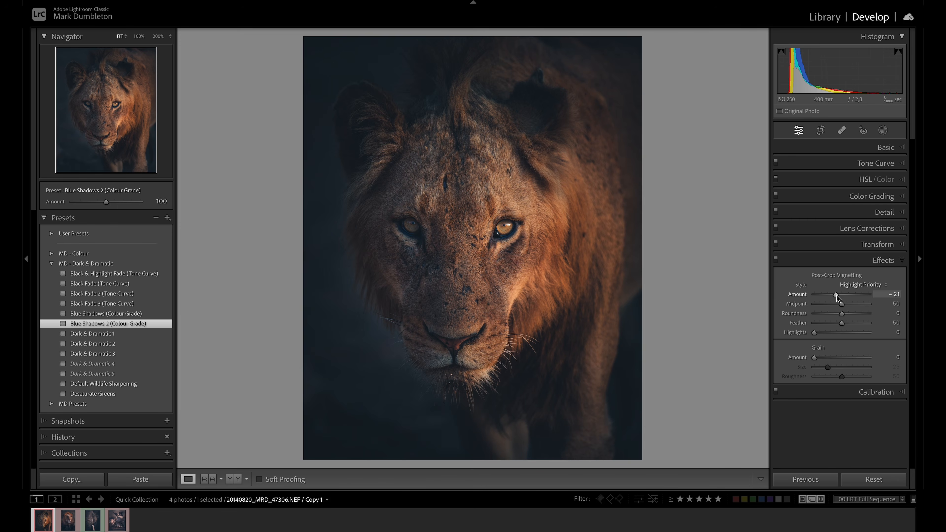
Try a post-crop vignetting amount of −11 in the Effects adjustments
{"action": "left_click_drag", "start_coordinate": [836, 297], "coordinate": [838, 299]}
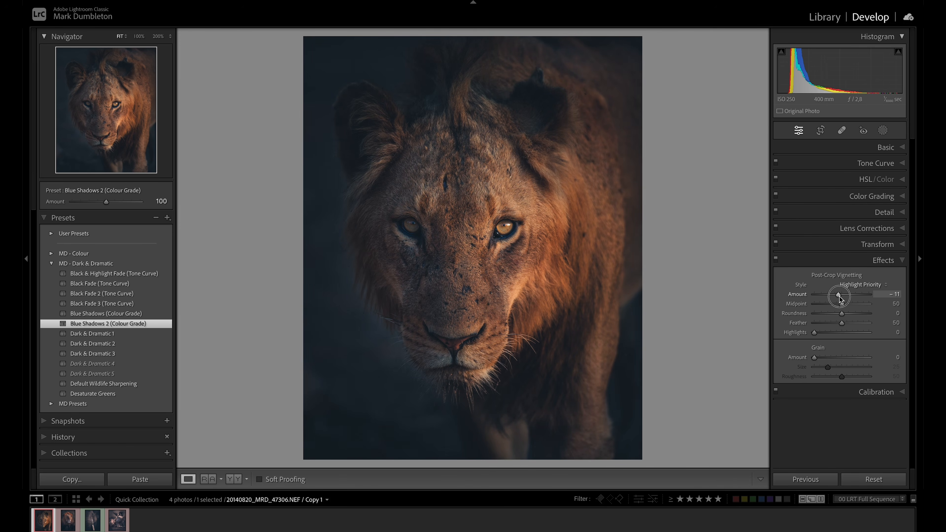
{"action": "left_click_drag", "start_coordinate": [839, 297], "coordinate": [842, 296]}
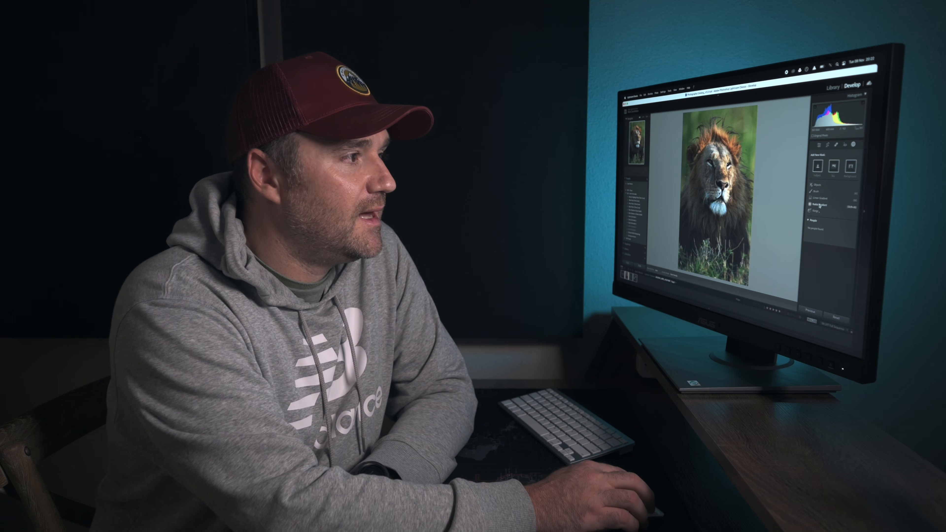
Create an inverted radial gradient mask around the second lion's face with feather 20 and exposure −4.00
{"action": "left_click", "coordinate": [819, 205]}
{"action": "left_click_drag", "start_coordinate": [720, 174], "coordinate": [730, 211]}
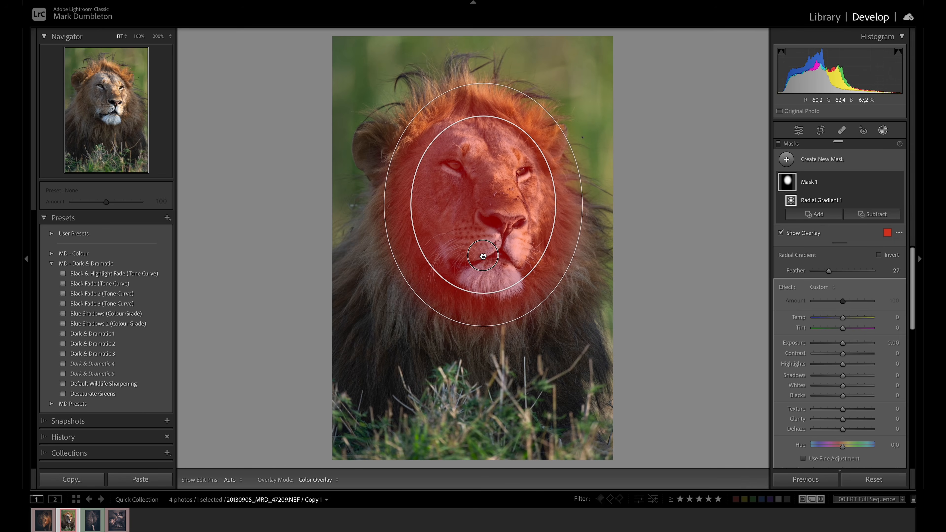
{"action": "left_click", "coordinate": [885, 256]}
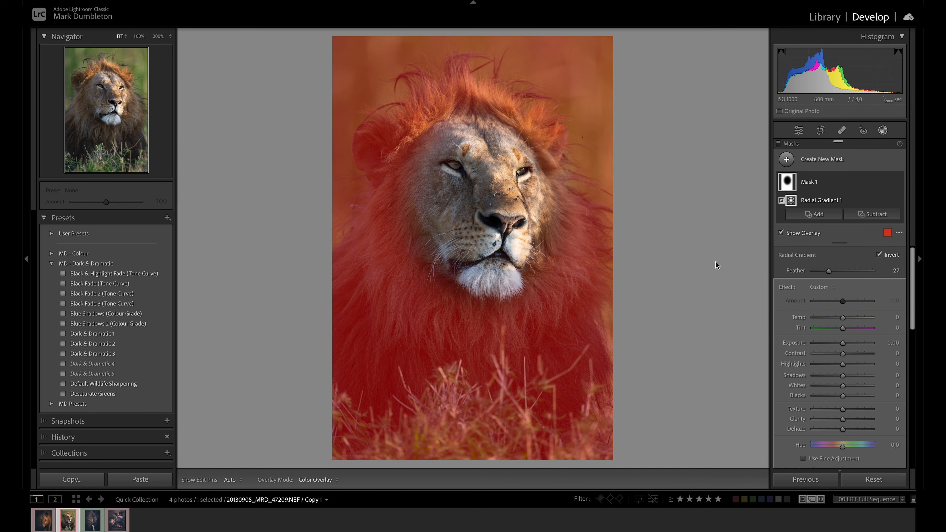
{"action": "left_click_drag", "start_coordinate": [841, 343], "coordinate": [817, 343]}
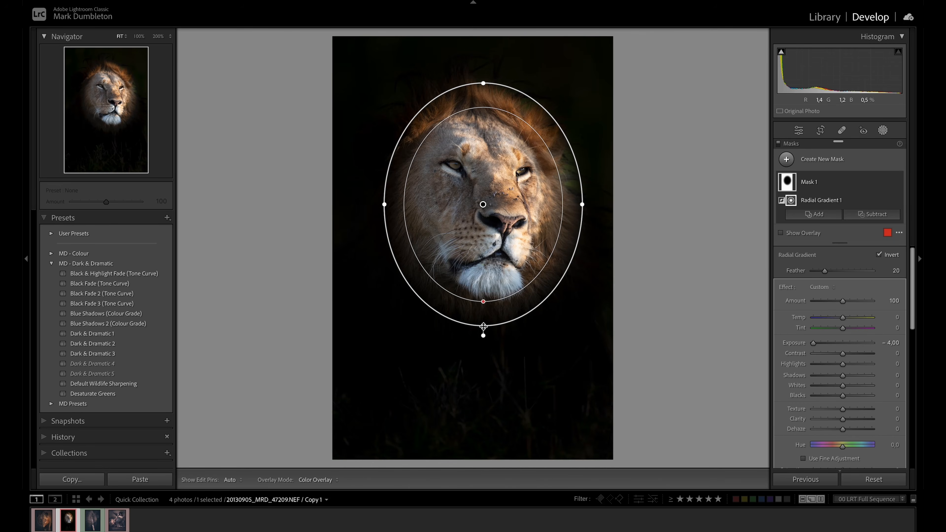
Stretch the radial gradient vertically around the lion's head, set its feather to 29, shift it slightly down and bring its exposure back to neutral
{"action": "left_click_drag", "start_coordinate": [482, 304], "coordinate": [483, 335]}
{"action": "left_click_drag", "start_coordinate": [483, 299], "coordinate": [483, 298]}
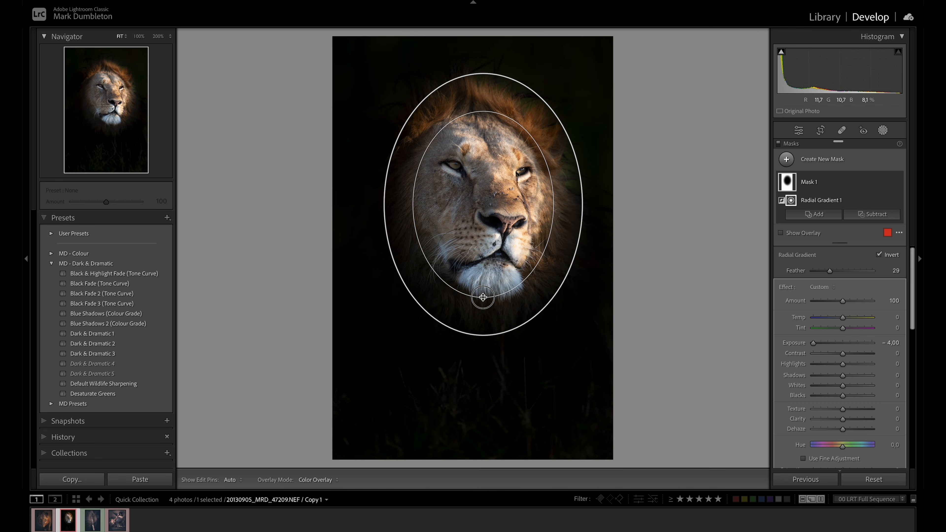
{"action": "left_click_drag", "start_coordinate": [496, 238], "coordinate": [495, 242]}
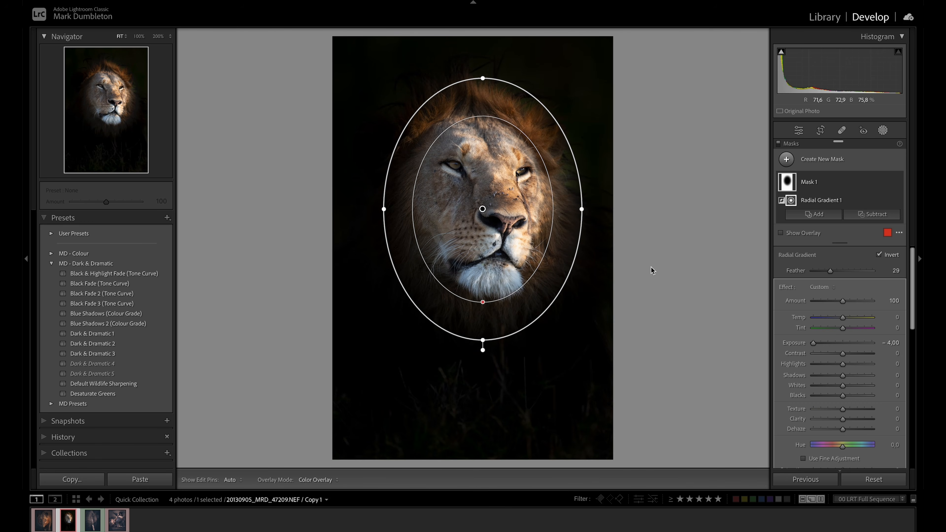
{"action": "left_click_drag", "start_coordinate": [814, 343], "coordinate": [841, 346]}
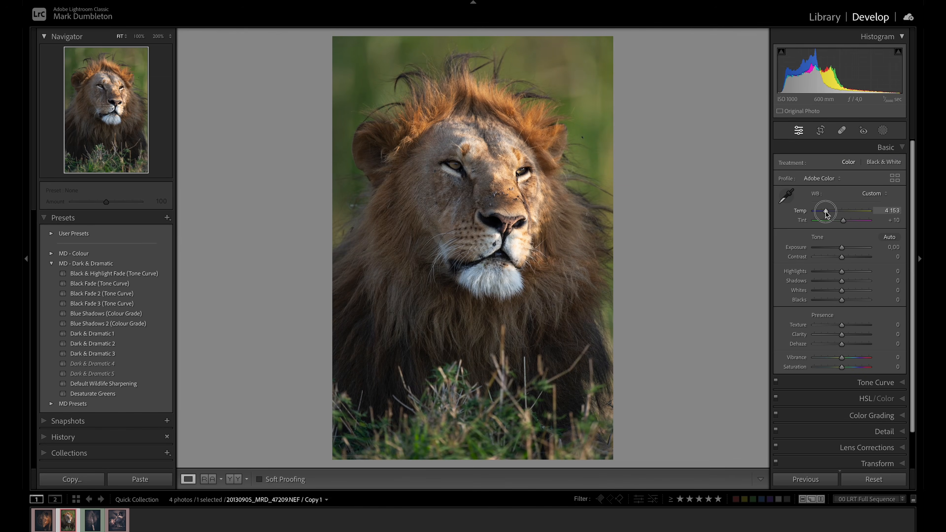
Set the white balance to temp 4640 and tint +26, and lower the exposure to −1.50
{"action": "left_click_drag", "start_coordinate": [826, 214], "coordinate": [829, 213]}
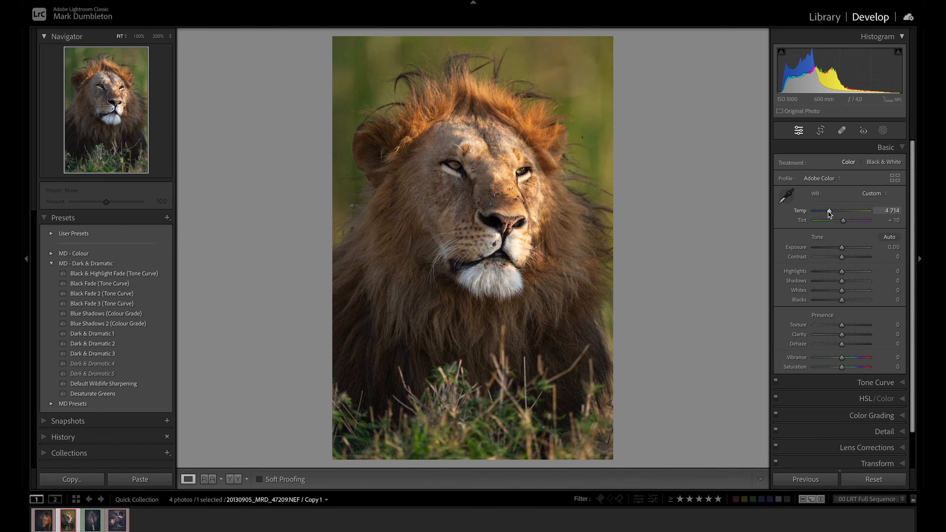
{"action": "left_click", "coordinate": [843, 220]}
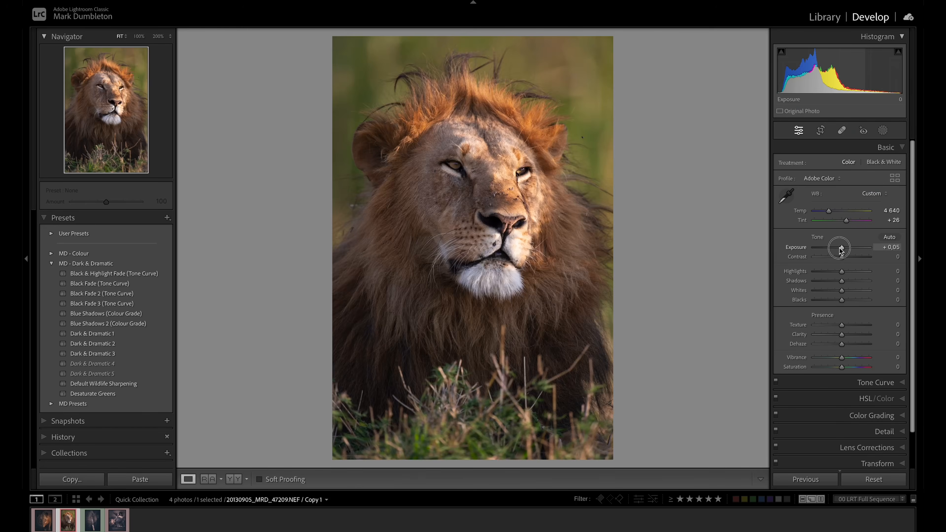
{"action": "left_click_drag", "start_coordinate": [838, 247], "coordinate": [833, 249]}
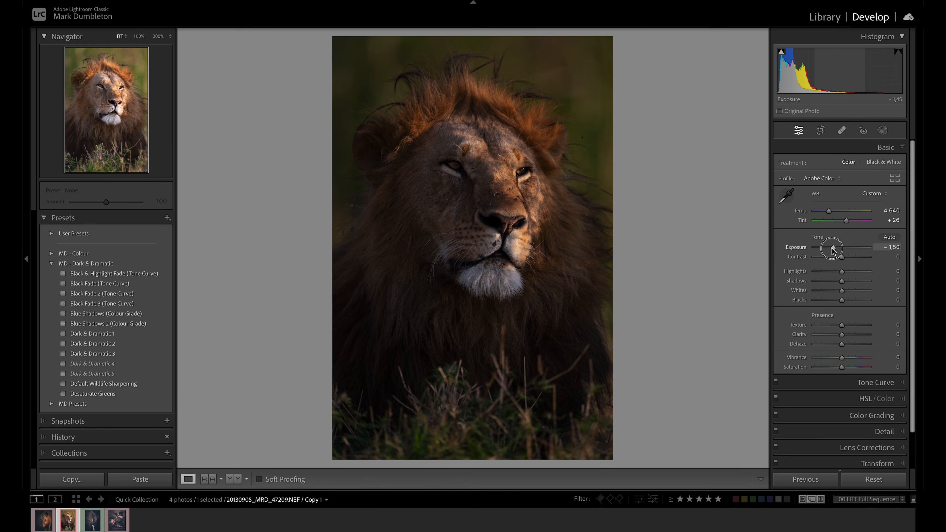
Set the Basic adjustments to shadows +74, blacks +100, highlights −100, whites +13 and clarity +17
{"action": "left_click_drag", "start_coordinate": [842, 282], "coordinate": [895, 302]}
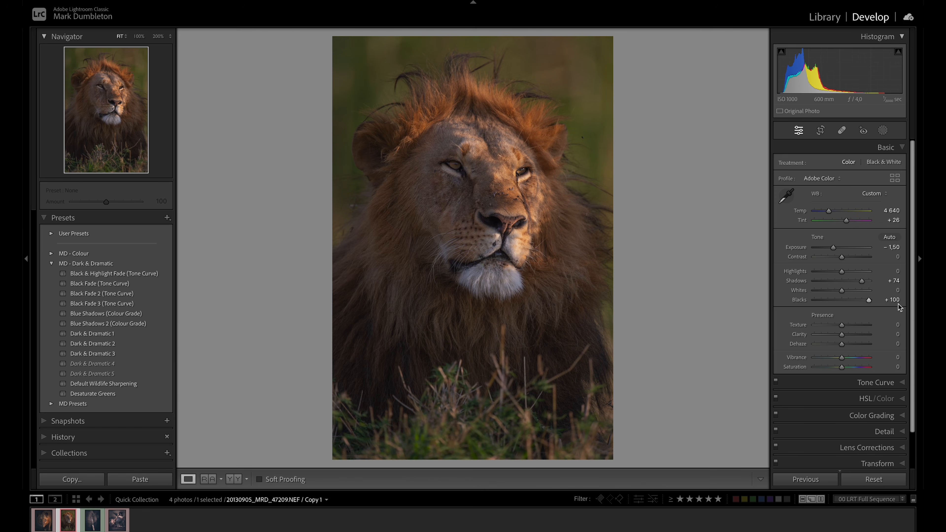
{"action": "left_click_drag", "start_coordinate": [841, 272], "coordinate": [790, 272]}
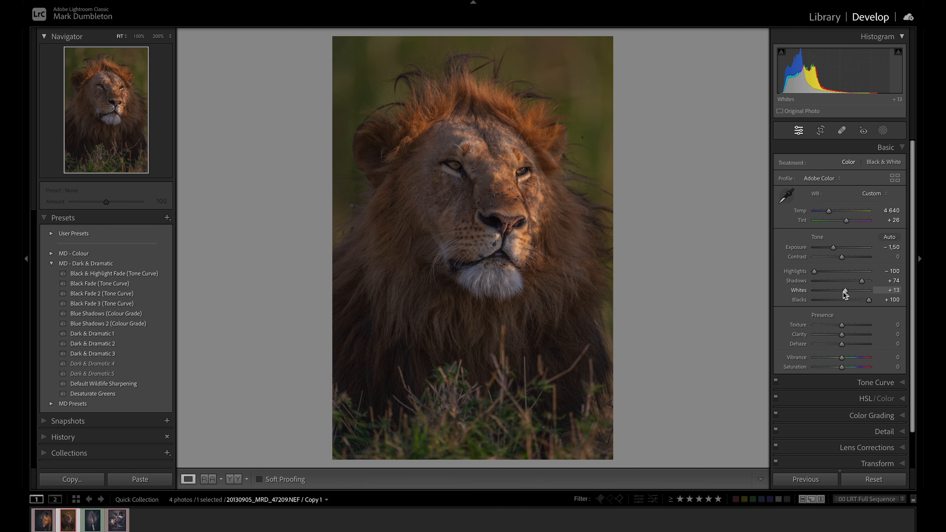
{"action": "left_click_drag", "start_coordinate": [842, 334], "coordinate": [844, 337]}
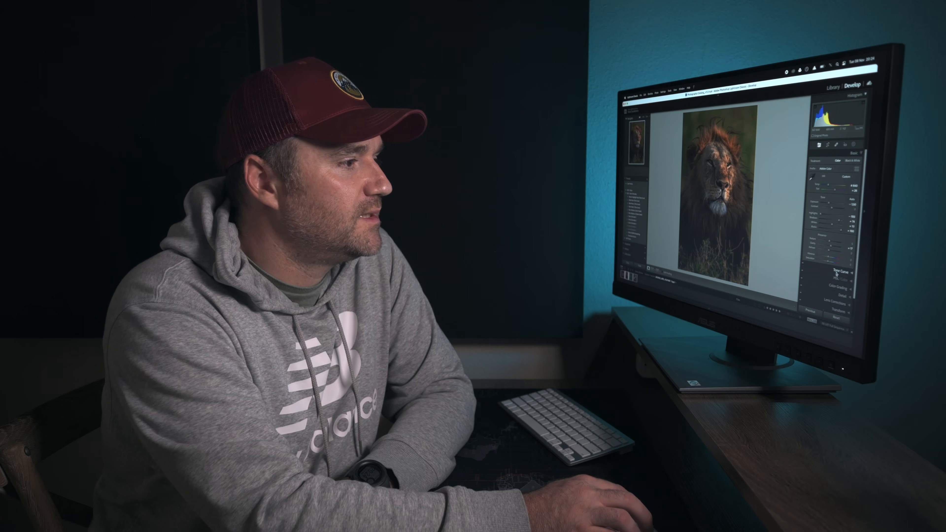
Apply the Black & Highlight Fade (Tone Curve) preset to the lion photo
{"action": "left_click", "coordinate": [837, 272]}
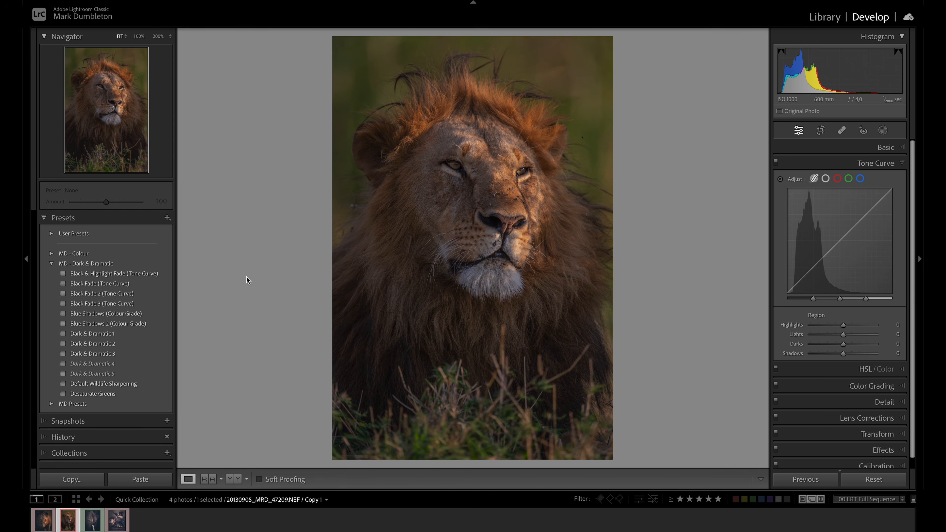
{"action": "left_click", "coordinate": [126, 275]}
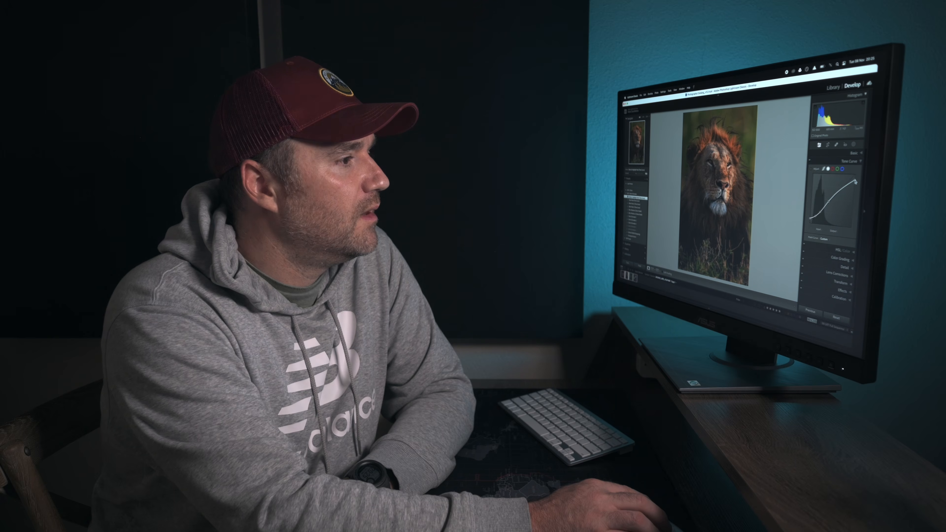
Set the red hue to −1 and lower the orange and yellow hues in the HSL adjustments
{"action": "left_click", "coordinate": [841, 248]}
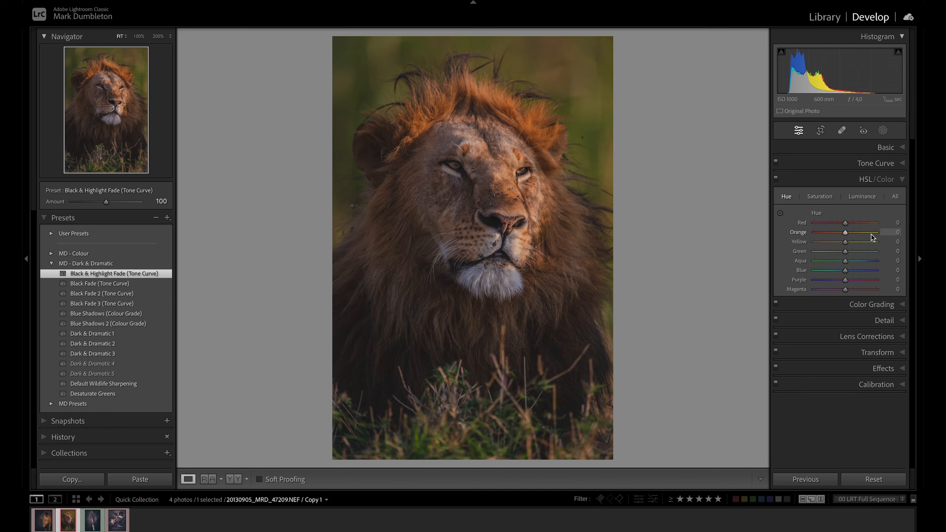
{"action": "left_click_drag", "start_coordinate": [845, 223], "coordinate": [847, 224]}
{"action": "left_click_drag", "start_coordinate": [843, 235], "coordinate": [827, 245]}
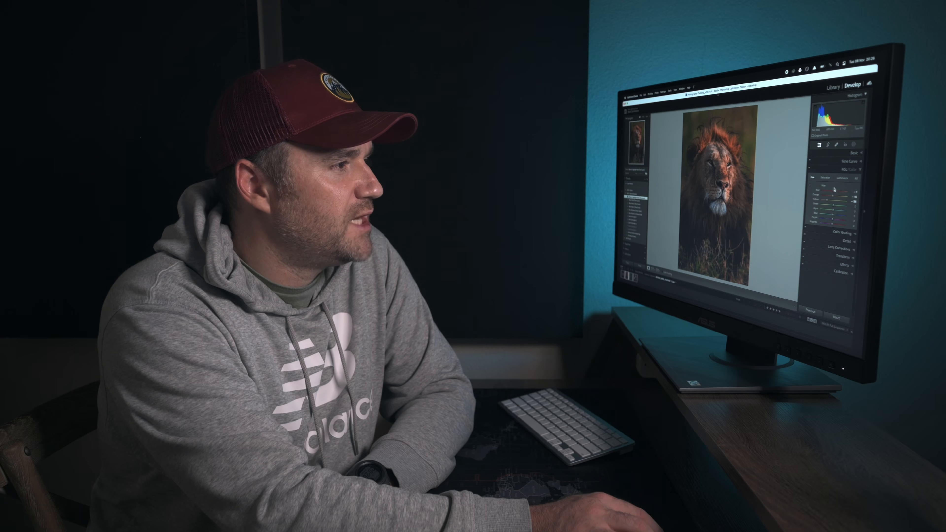
Set the HSL saturation to −30 for orange and −93 for yellow, and reduce the green and aqua saturation
{"action": "left_click", "coordinate": [823, 177]}
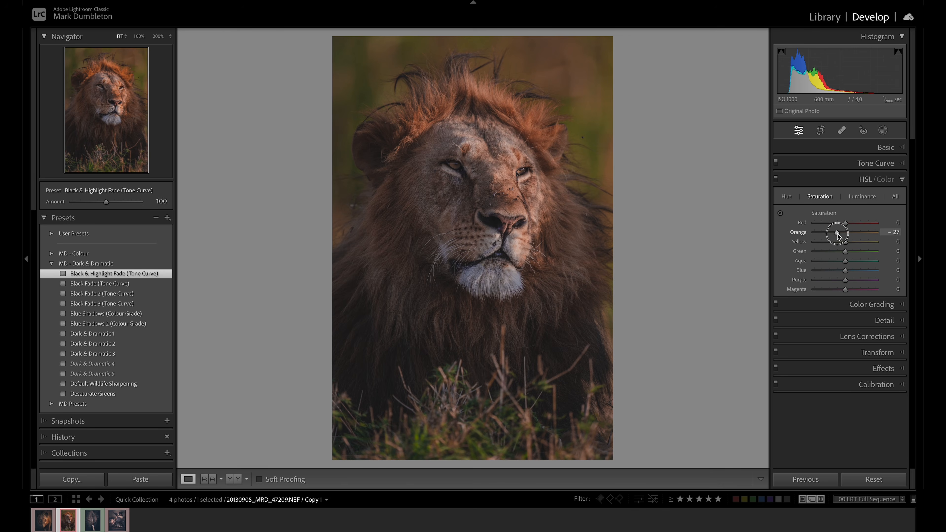
{"action": "left_click_drag", "start_coordinate": [845, 242], "coordinate": [823, 244]}
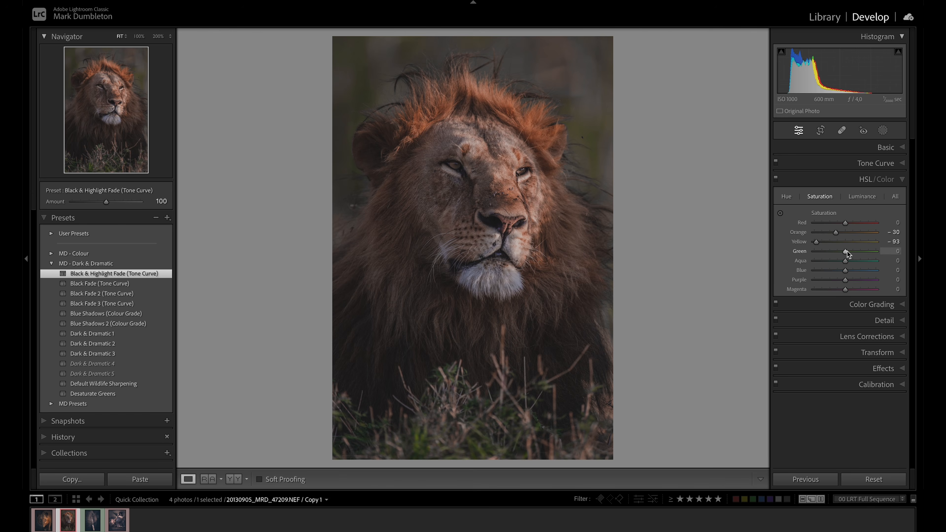
{"action": "left_click_drag", "start_coordinate": [846, 254], "coordinate": [827, 265]}
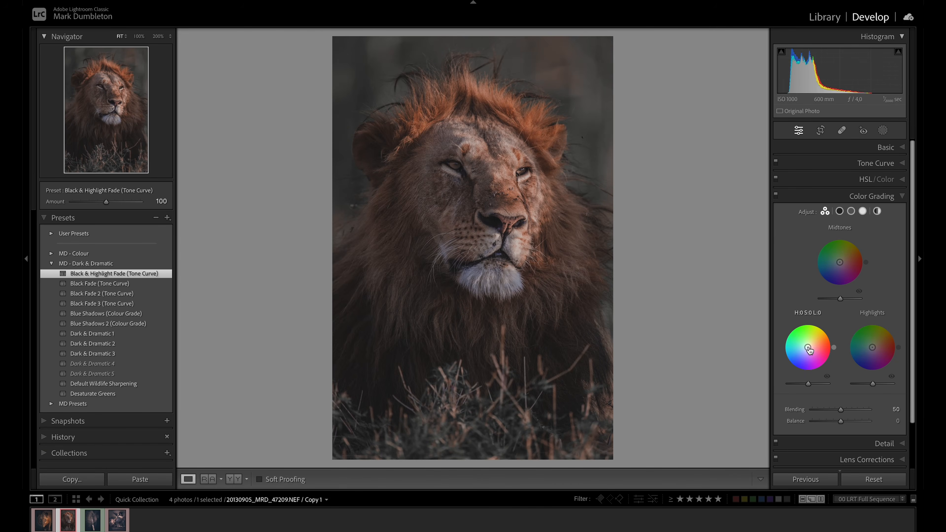
Color grade the photo with blue shadows and a faint orange midtone tint, and set the balance to +56
{"action": "left_click_drag", "start_coordinate": [808, 349], "coordinate": [799, 355]}
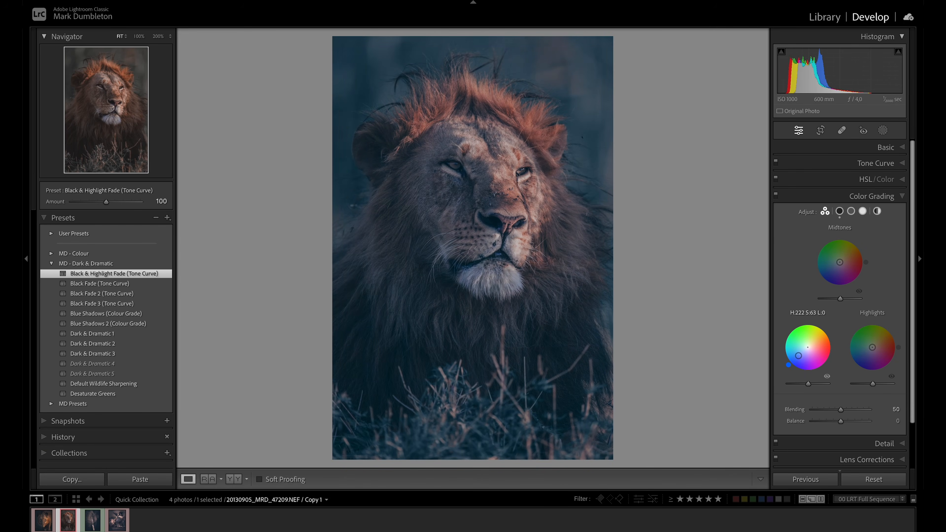
{"action": "left_click_drag", "start_coordinate": [799, 355], "coordinate": [799, 359]}
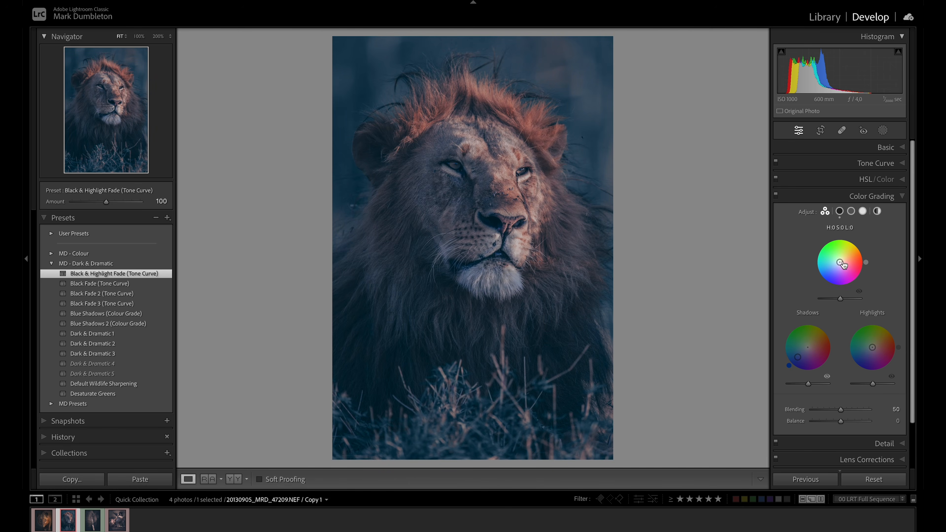
{"action": "left_click_drag", "start_coordinate": [841, 263], "coordinate": [841, 261]}
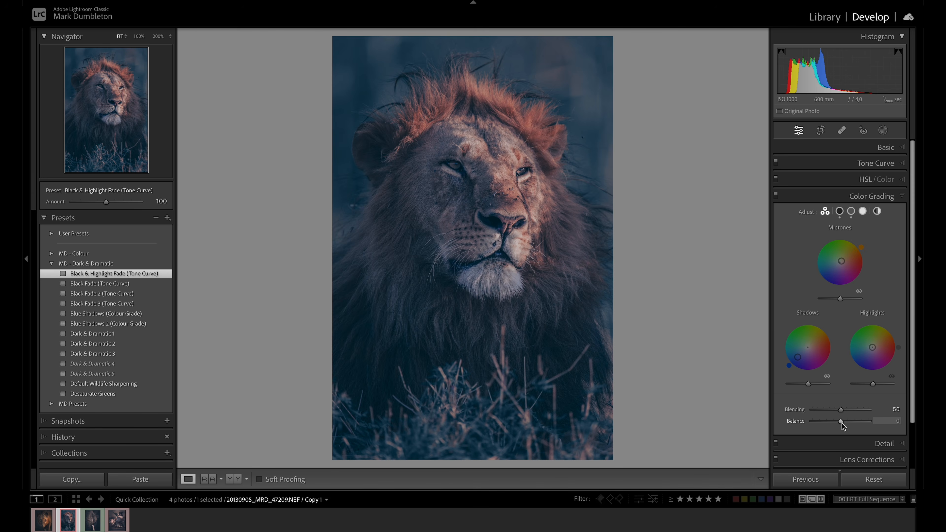
{"action": "left_click_drag", "start_coordinate": [840, 421], "coordinate": [854, 426]}
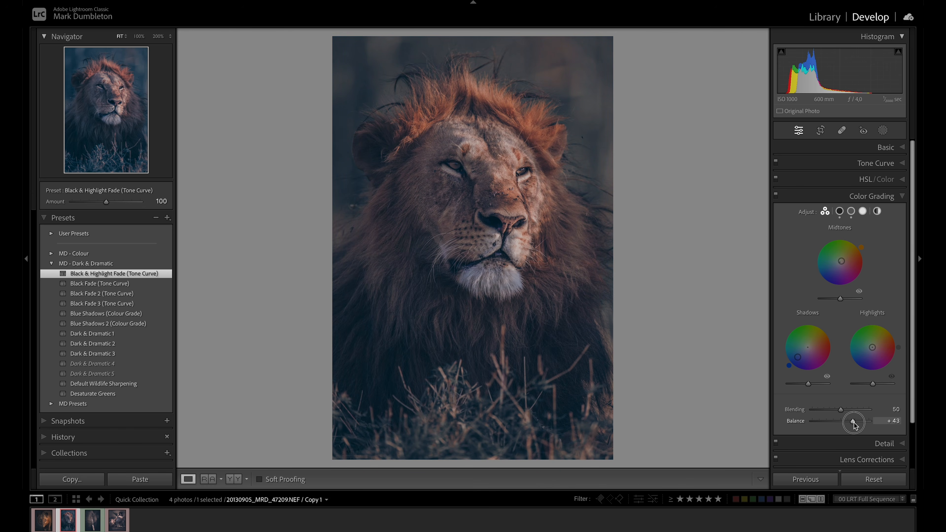
{"action": "left_click_drag", "start_coordinate": [854, 425], "coordinate": [857, 425]}
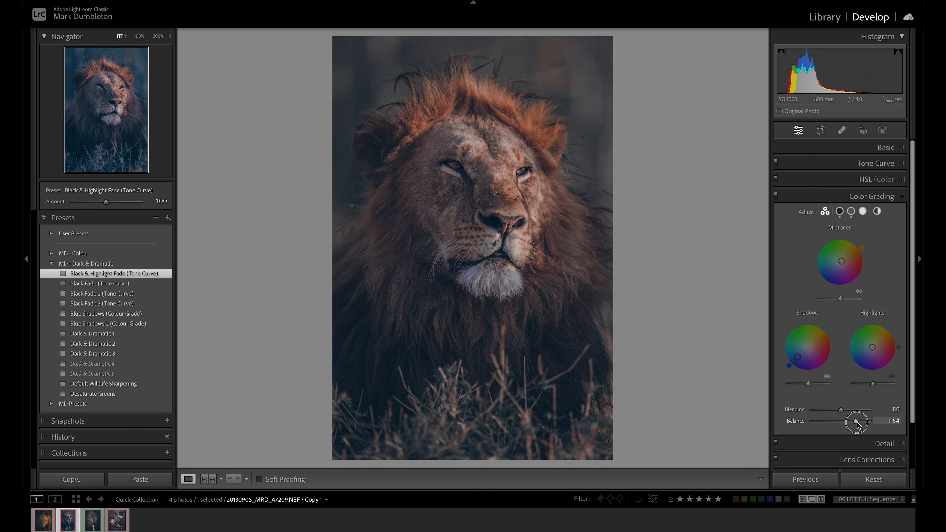
Compare the photo with the color grading switched off and on
{"action": "left_click", "coordinate": [775, 195]}
{"action": "left_click", "coordinate": [776, 195]}
{"action": "left_click", "coordinate": [775, 194]}
{"action": "left_click", "coordinate": [775, 195]}
{"action": "left_click", "coordinate": [775, 195]}
{"action": "left_click", "coordinate": [775, 195]}
Raise the vibrance to +43 in the Basic adjustments and compare the edit with the original photo
{"action": "left_click", "coordinate": [885, 148]}
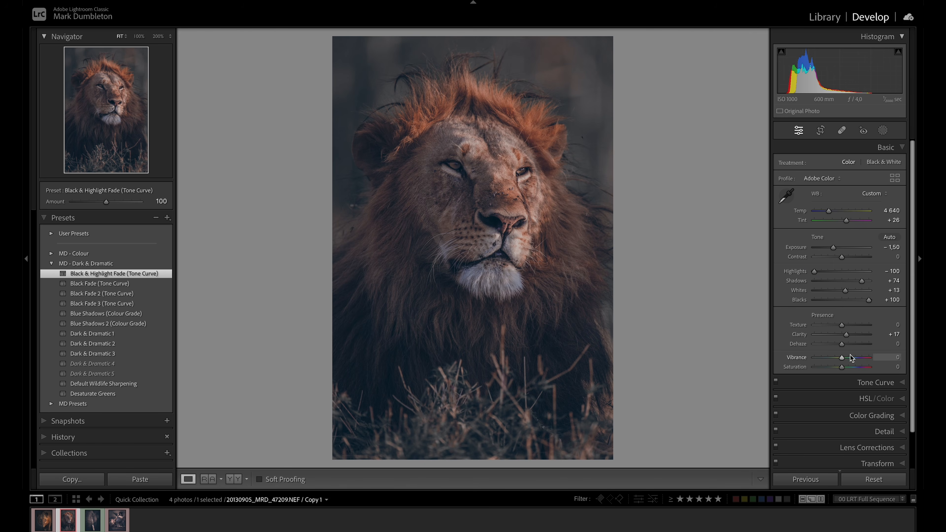
{"action": "mouse_move", "coordinate": [841, 357]}
{"action": "left_mouse_down"}
{"action": "mouse_move", "coordinate": [851, 368]}
{"action": "mouse_move", "coordinate": [841, 369]}
{"action": "mouse_move", "coordinate": [853, 358]}
{"action": "left_mouse_up"}
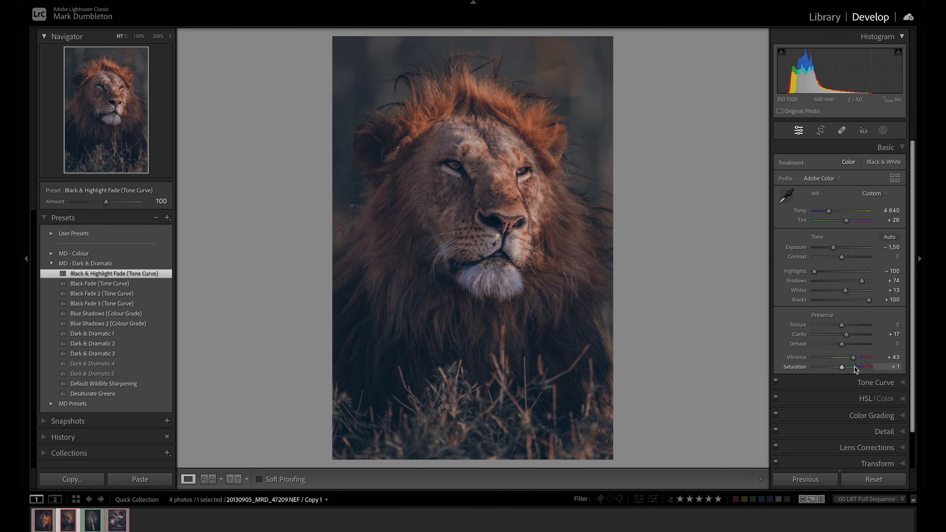
{"action": "key", "text": "backslash"}
{"action": "key", "text": "backslash"}
{"action": "key", "text": "backslash"}
{"action": "key", "text": "backslash"}
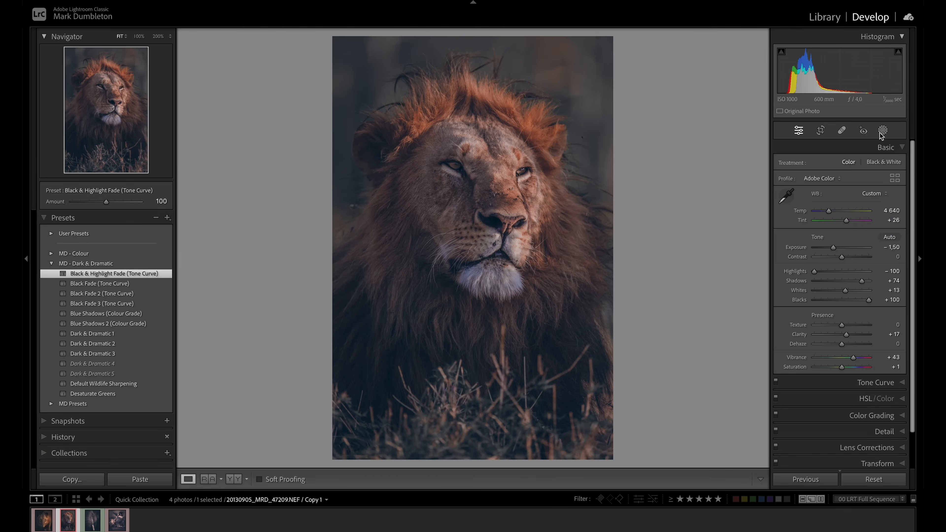
Create a linear gradient mask over the grass, fading upward from the photo's lower edge to just below the lion's chin
{"action": "left_click", "coordinate": [881, 131]}
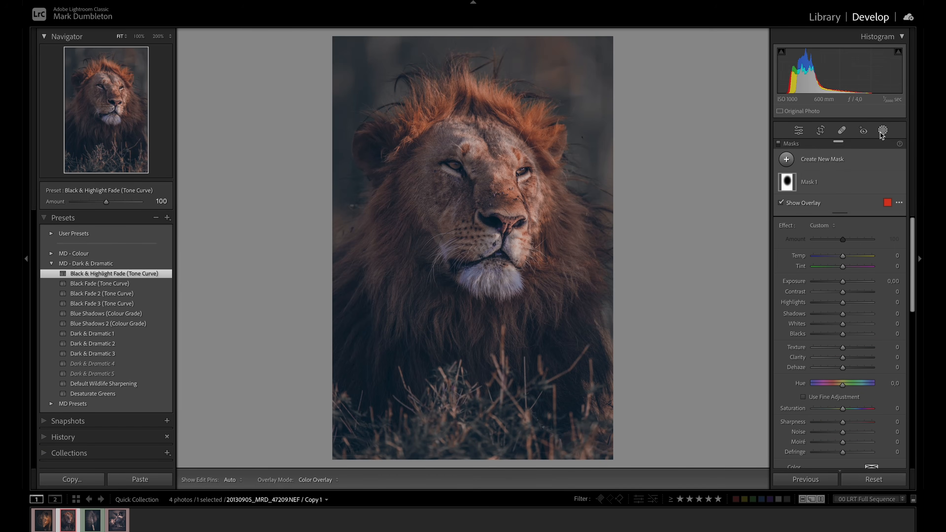
{"action": "left_click", "coordinate": [789, 182]}
{"action": "left_click", "coordinate": [788, 160]}
{"action": "left_click", "coordinate": [826, 264]}
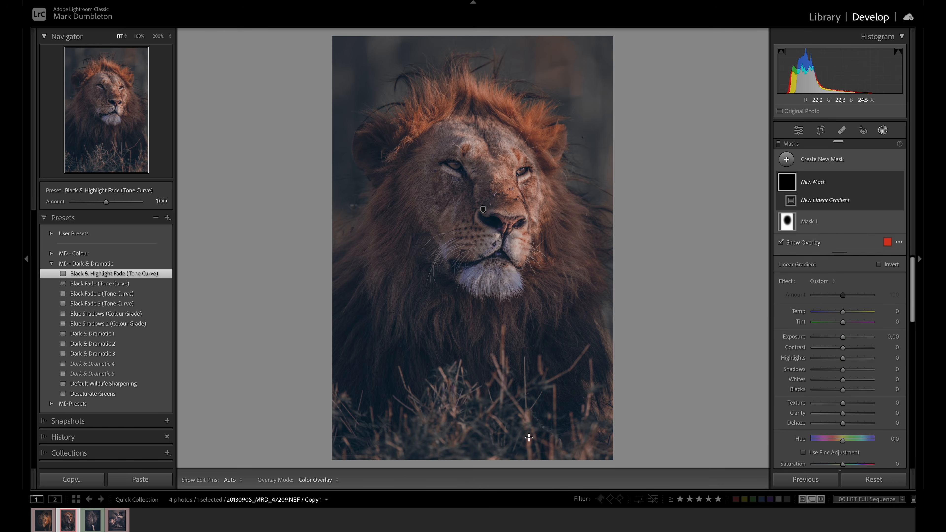
{"action": "left_click_drag", "start_coordinate": [480, 457], "coordinate": [477, 294]}
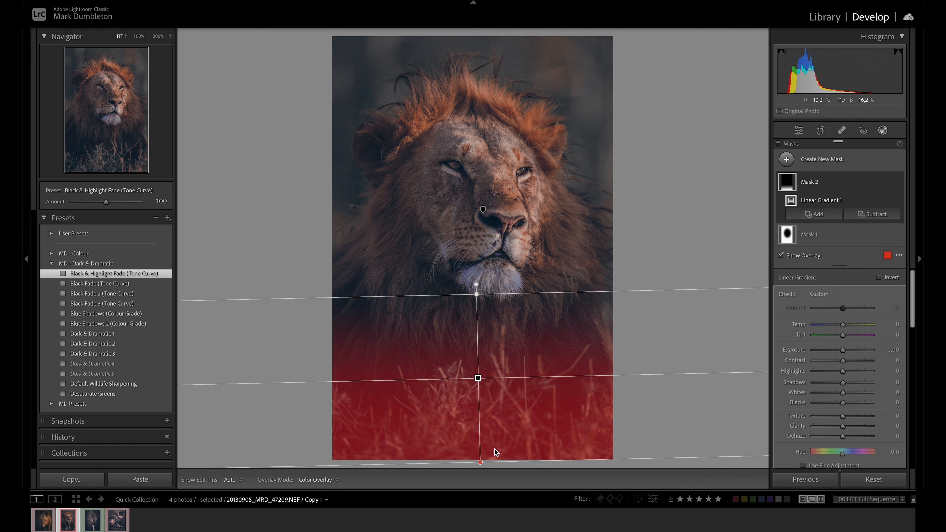
{"action": "left_click_drag", "start_coordinate": [481, 459], "coordinate": [476, 437]}
Darken the grass gradient mask with exposure −1.04, contrast −34 and highlights −36
{"action": "left_click_drag", "start_coordinate": [842, 350], "coordinate": [835, 353]}
{"action": "left_click_drag", "start_coordinate": [843, 360], "coordinate": [833, 362]}
{"action": "left_click_drag", "start_coordinate": [834, 353], "coordinate": [833, 376]}
Add a diagonal linear gradient mask from the photo's upper-left corner to the lion's ear and lower its exposure
{"action": "left_click", "coordinate": [782, 161]}
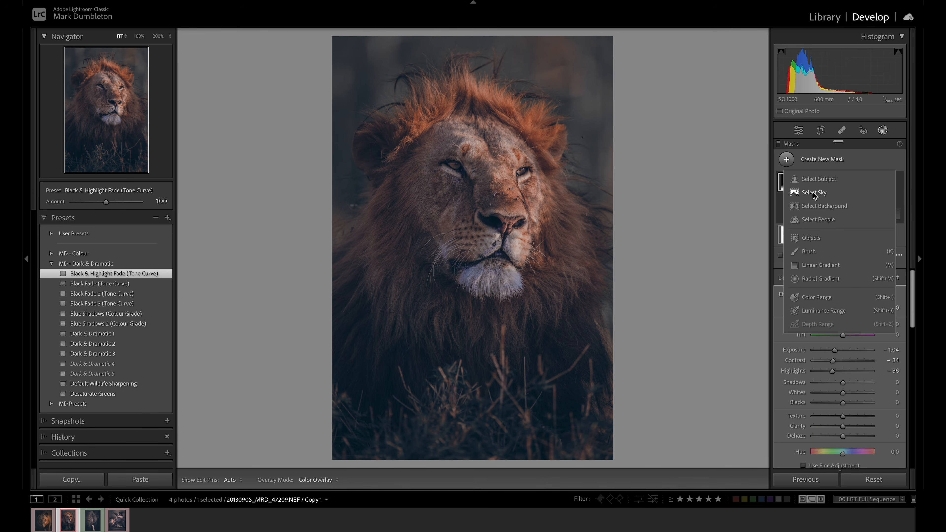
{"action": "left_click", "coordinate": [818, 265]}
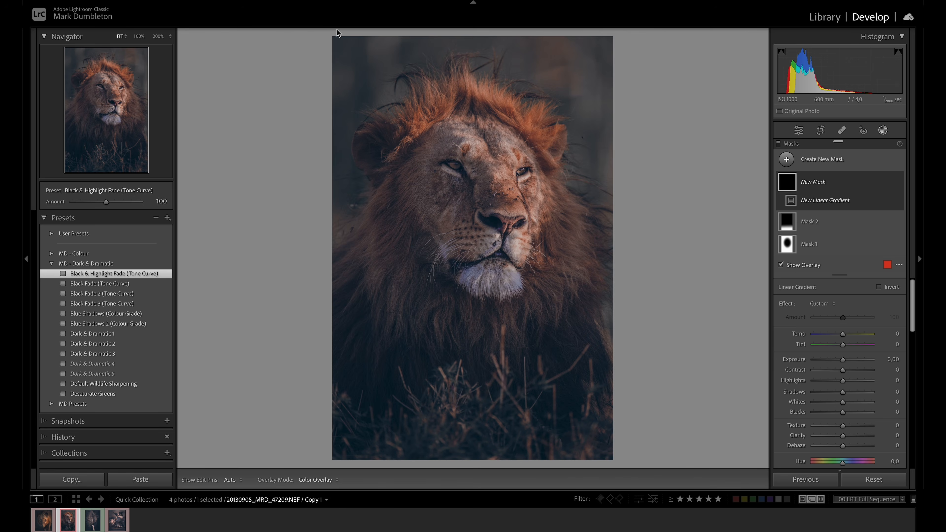
{"action": "left_click_drag", "start_coordinate": [334, 33], "coordinate": [373, 139]}
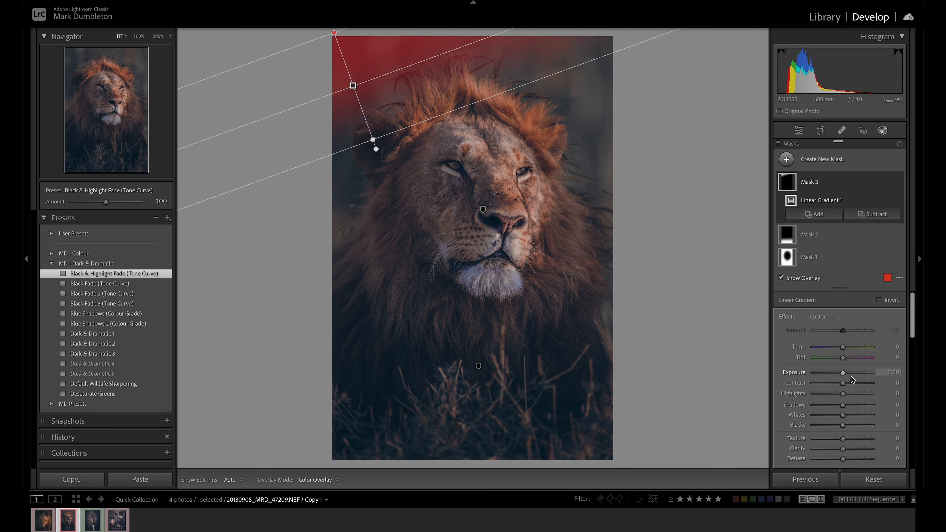
{"action": "left_click_drag", "start_coordinate": [843, 372], "coordinate": [840, 374]}
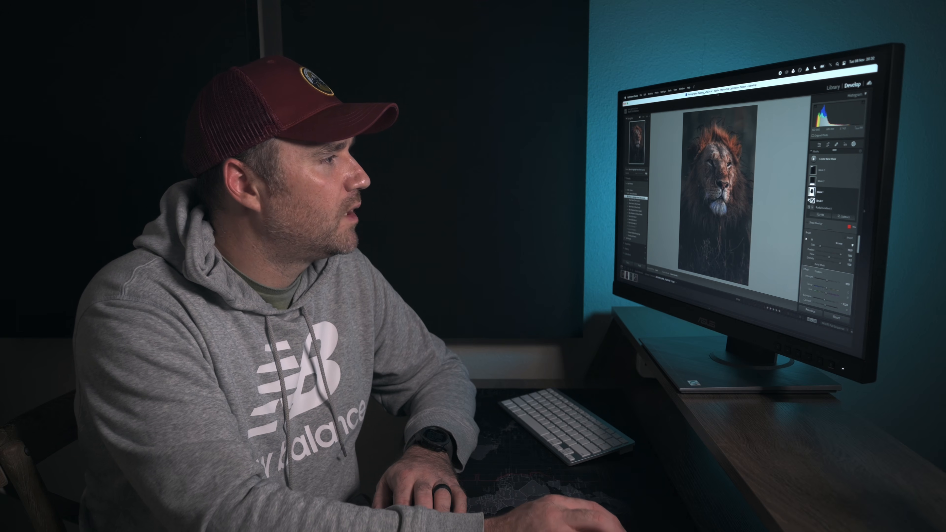
Create a brush mask with exposure 0.25 and flow 100, and paint it over the mane on both sides of the lion's chin
{"action": "left_click", "coordinate": [827, 159]}
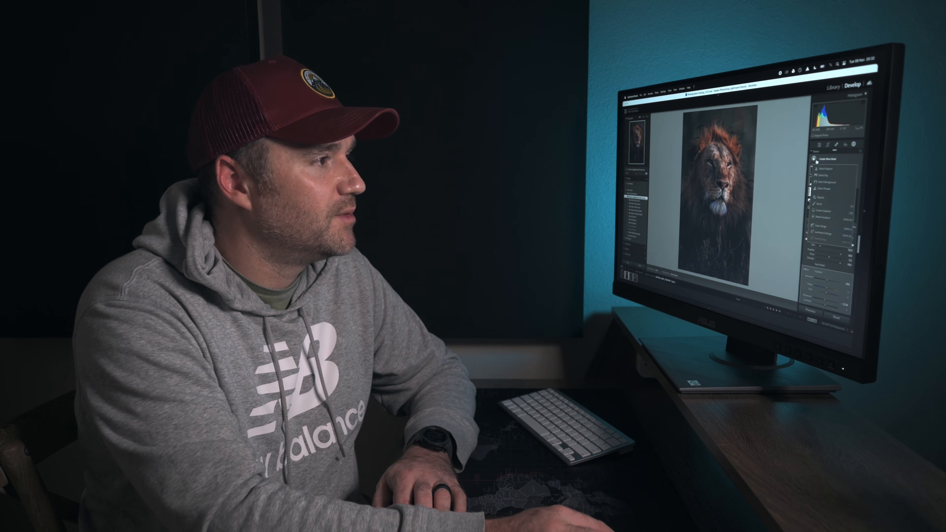
{"action": "left_click", "coordinate": [841, 207]}
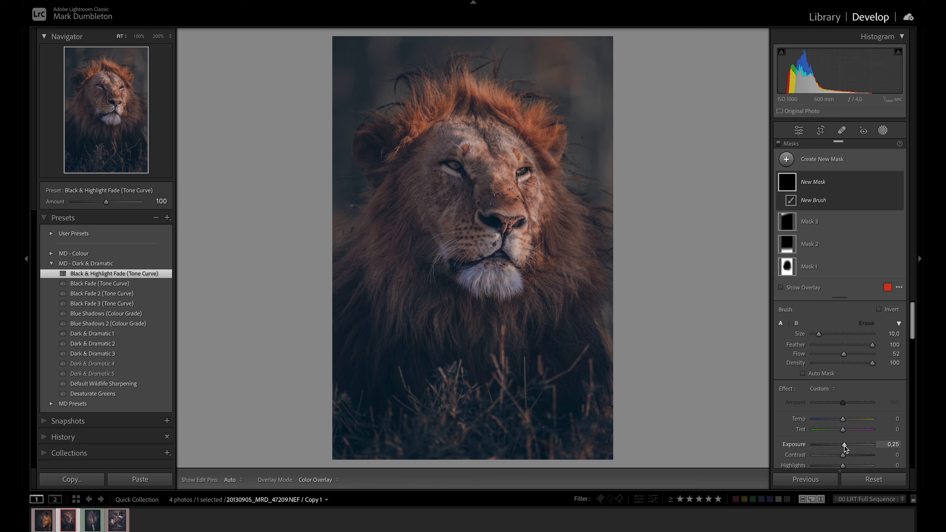
{"action": "left_click", "coordinate": [543, 243]}
{"action": "mouse_move", "coordinate": [566, 252]}
{"action": "left_mouse_down"}
{"action": "mouse_move", "coordinate": [551, 235]}
{"action": "mouse_move", "coordinate": [554, 282]}
{"action": "mouse_move", "coordinate": [502, 313]}
{"action": "mouse_move", "coordinate": [523, 315]}
{"action": "mouse_move", "coordinate": [528, 330]}
{"action": "mouse_move", "coordinate": [524, 315]}
{"action": "mouse_move", "coordinate": [466, 308]}
{"action": "mouse_move", "coordinate": [474, 316]}
{"action": "mouse_move", "coordinate": [462, 335]}
{"action": "mouse_move", "coordinate": [450, 309]}
{"action": "mouse_move", "coordinate": [441, 345]}
{"action": "mouse_move", "coordinate": [438, 326]}
{"action": "mouse_move", "coordinate": [420, 314]}
{"action": "mouse_move", "coordinate": [423, 288]}
{"action": "mouse_move", "coordinate": [391, 282]}
{"action": "left_mouse_up"}
{"action": "left_click_drag", "start_coordinate": [844, 360], "coordinate": [883, 360]}
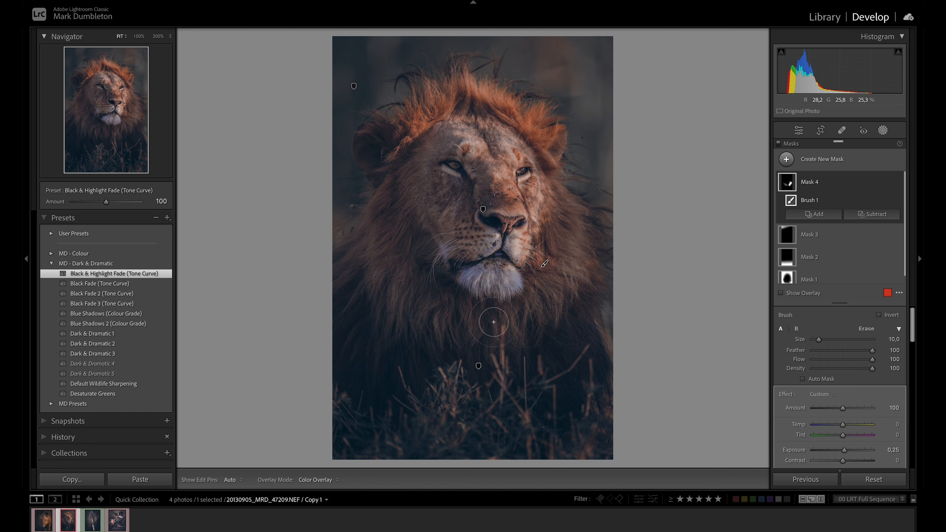
{"action": "mouse_move", "coordinate": [429, 294]}
{"action": "left_mouse_down"}
{"action": "mouse_move", "coordinate": [393, 283]}
{"action": "mouse_move", "coordinate": [378, 235]}
{"action": "mouse_move", "coordinate": [349, 325]}
{"action": "mouse_move", "coordinate": [363, 343]}
{"action": "mouse_move", "coordinate": [390, 329]}
{"action": "left_mouse_up"}
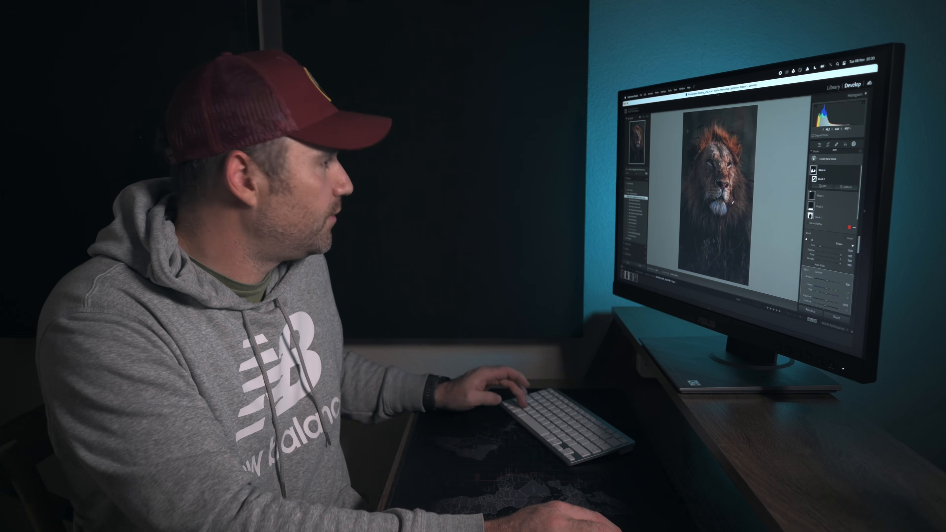
Add another brush mask and paint the reflections in the upper part of both eyes with a size 2 brush
{"action": "key", "text": "z"}
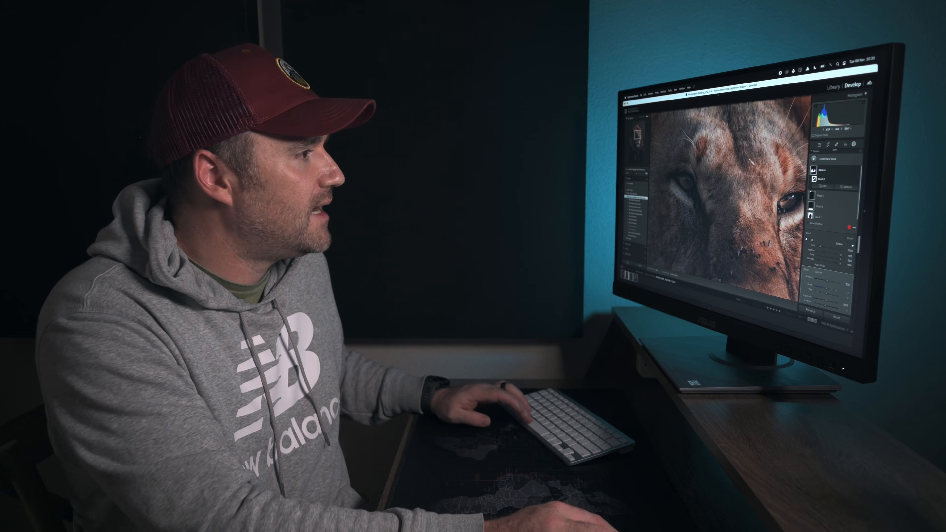
{"action": "left_click_drag", "start_coordinate": [748, 201], "coordinate": [729, 199]}
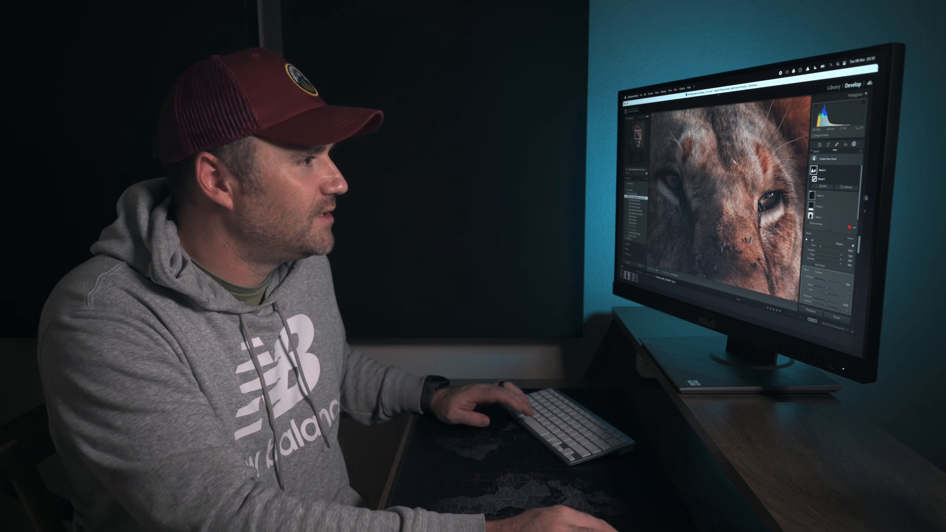
{"action": "left_click", "coordinate": [787, 160]}
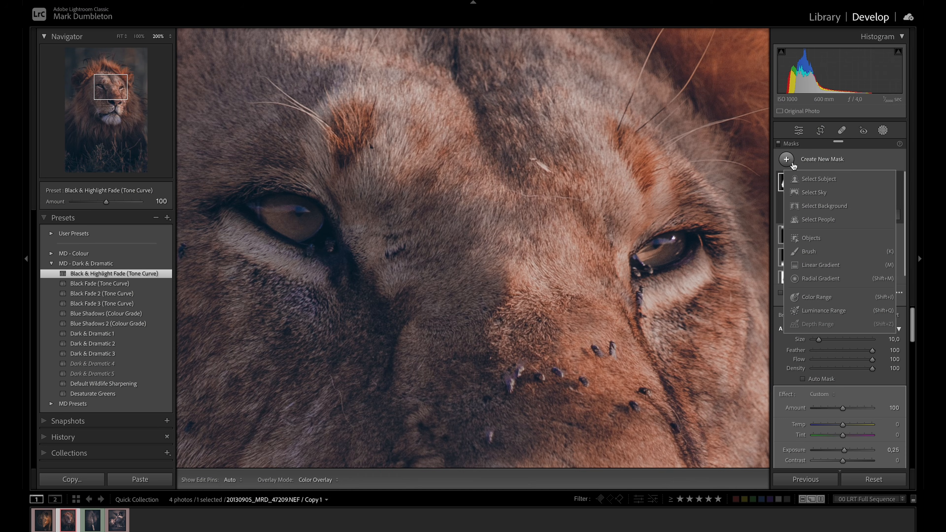
{"action": "left_click", "coordinate": [809, 254]}
{"action": "scroll", "coordinate": [636, 262], "scroll_direction": "down", "scroll_amount": 4}
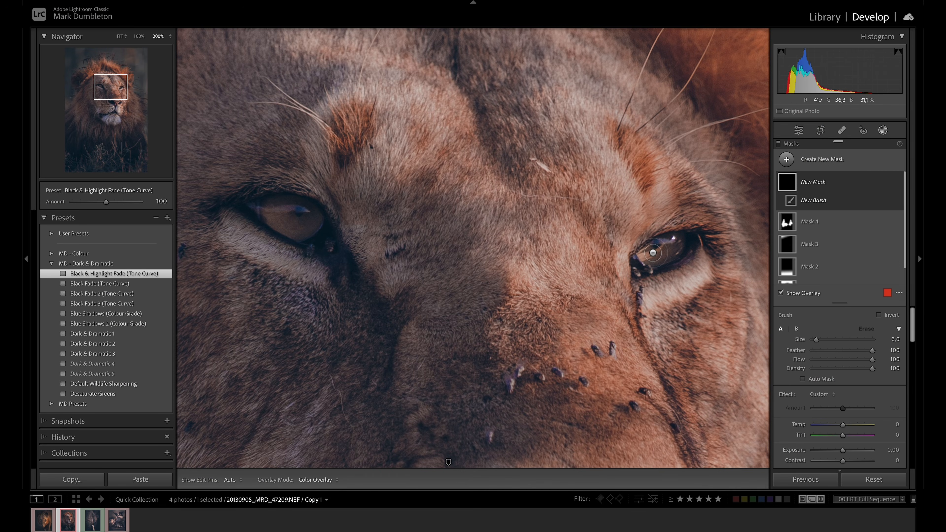
{"action": "scroll", "coordinate": [648, 253], "scroll_direction": "down", "scroll_amount": 1}
{"action": "left_click_drag", "start_coordinate": [648, 253], "coordinate": [664, 241]}
{"action": "mouse_move", "coordinate": [308, 209]}
{"action": "left_mouse_down"}
{"action": "mouse_move", "coordinate": [266, 210]}
{"action": "mouse_move", "coordinate": [311, 208]}
{"action": "left_mouse_up"}
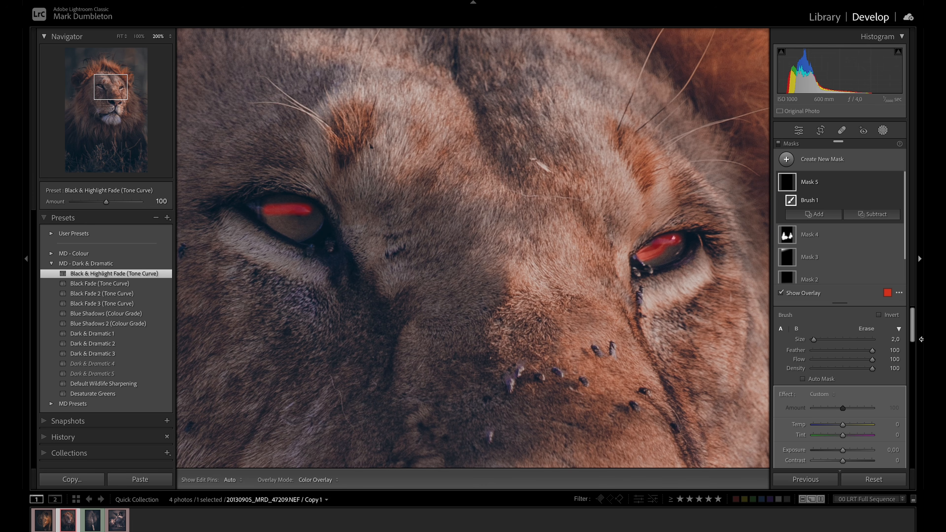
Brighten the eye reflections mask with whites 68, touch up its painted area and lower its saturation to −11
{"action": "left_click_drag", "start_coordinate": [911, 331], "coordinate": [913, 357]}
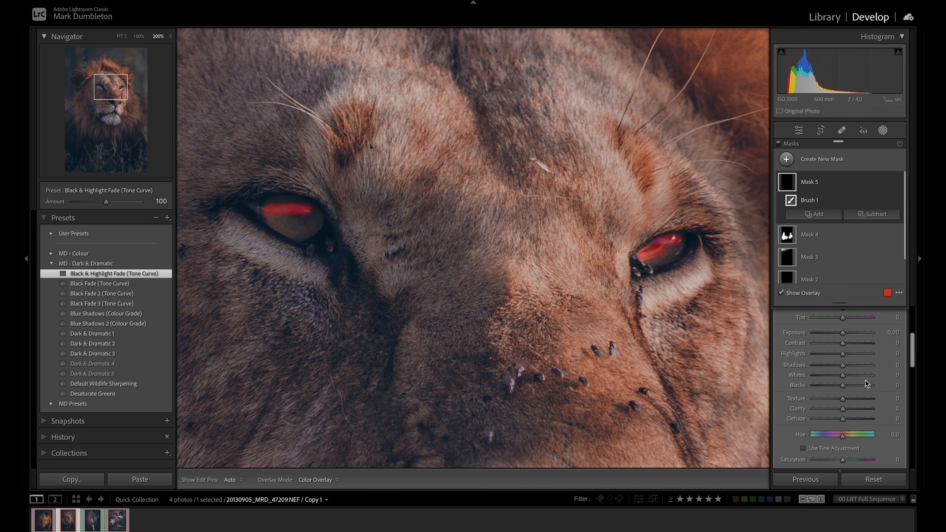
{"action": "left_click_drag", "start_coordinate": [842, 375], "coordinate": [862, 378]}
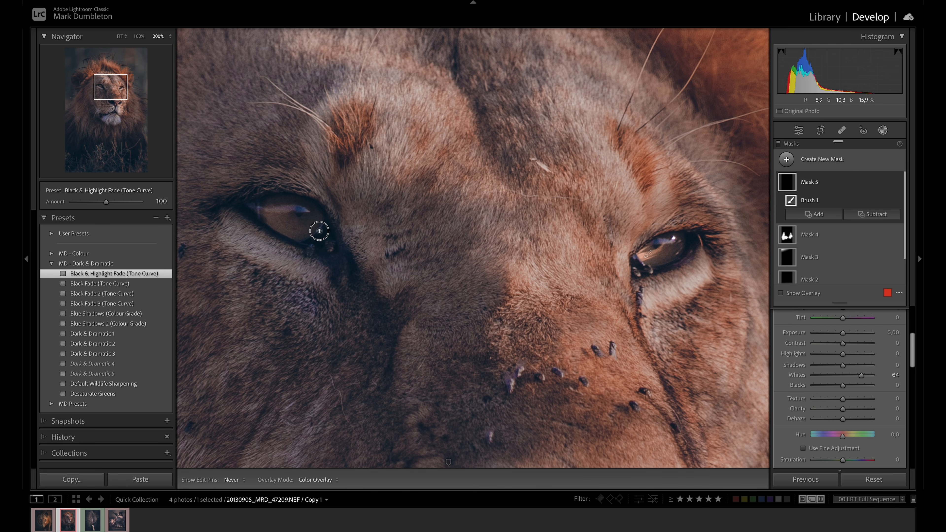
{"action": "left_click_drag", "start_coordinate": [690, 254], "coordinate": [667, 269]}
{"action": "left_click_drag", "start_coordinate": [861, 376], "coordinate": [863, 377]}
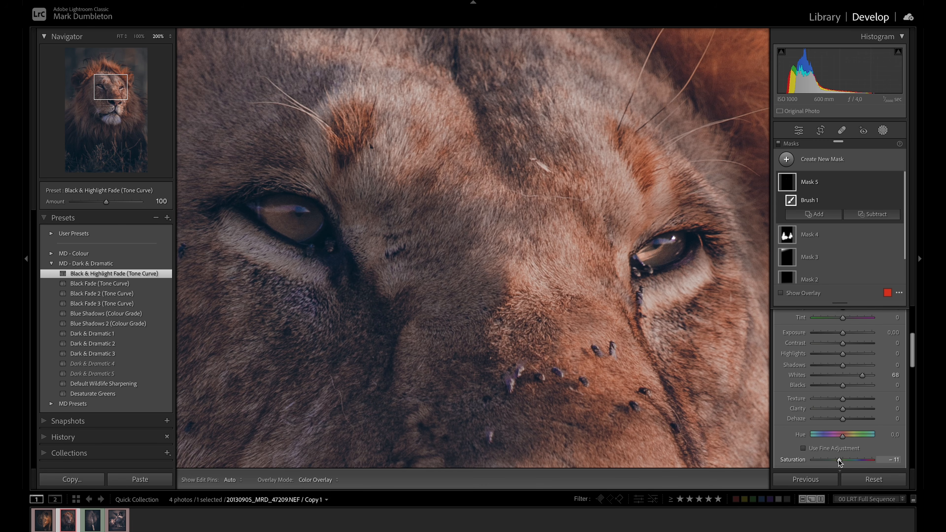
{"action": "left_click", "coordinate": [714, 321]}
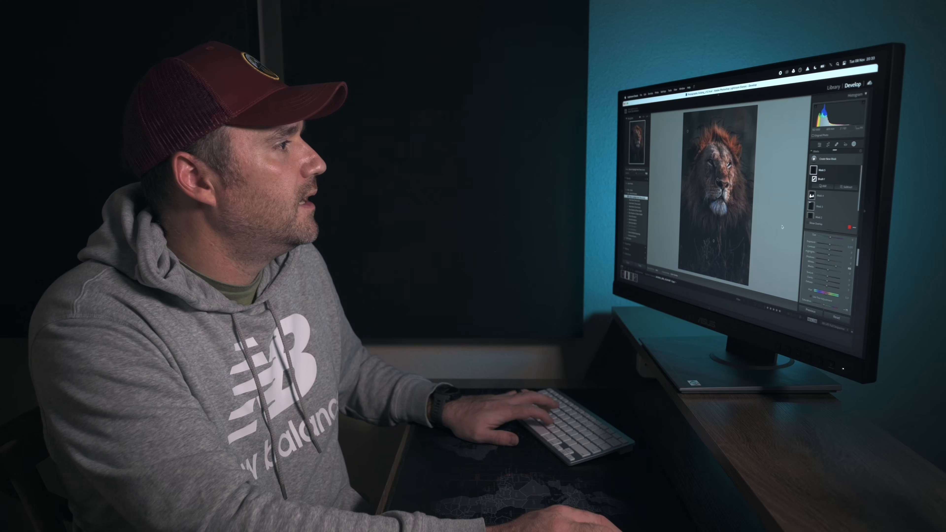
Create a separate brush mask and paint it over the whole iris area of both eyes
{"action": "key", "text": "z"}
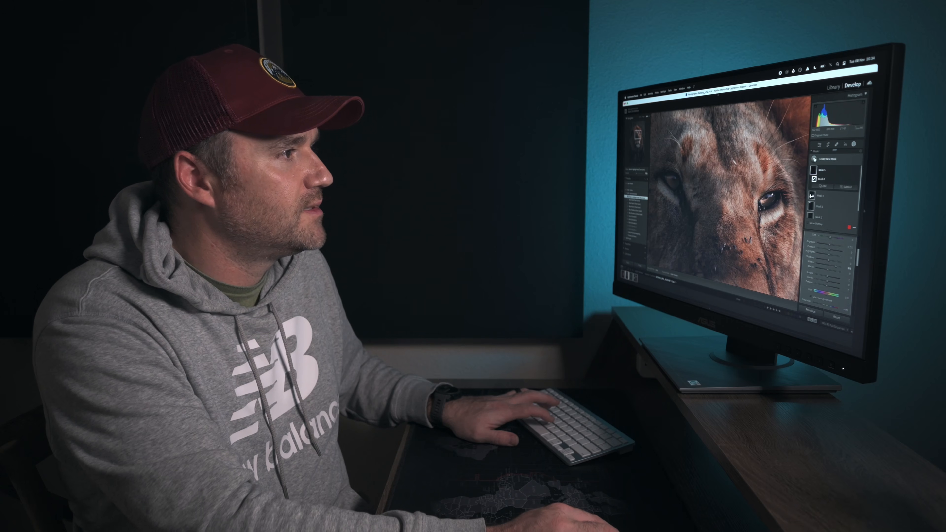
{"action": "left_click", "coordinate": [827, 159]}
{"action": "left_click", "coordinate": [821, 204]}
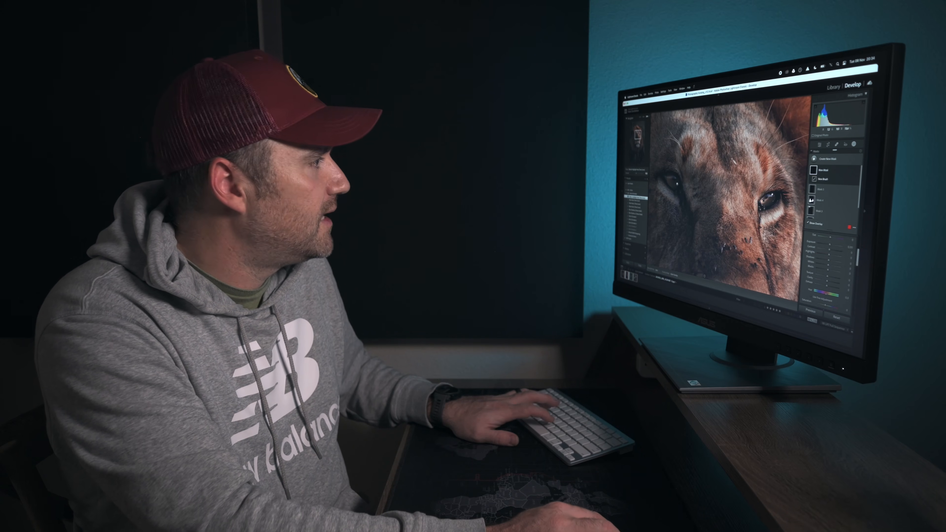
{"action": "left_click_drag", "start_coordinate": [673, 183], "coordinate": [675, 183]}
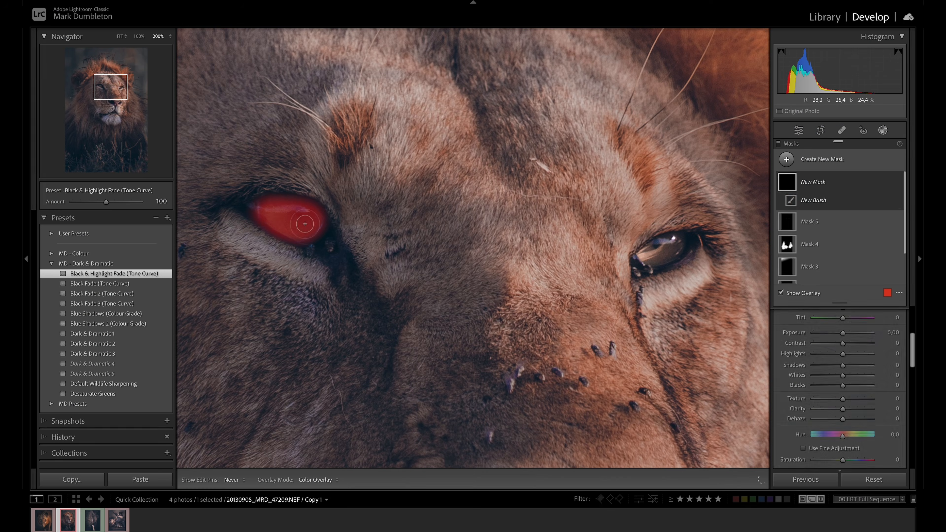
{"action": "left_click_drag", "start_coordinate": [296, 211], "coordinate": [278, 220]}
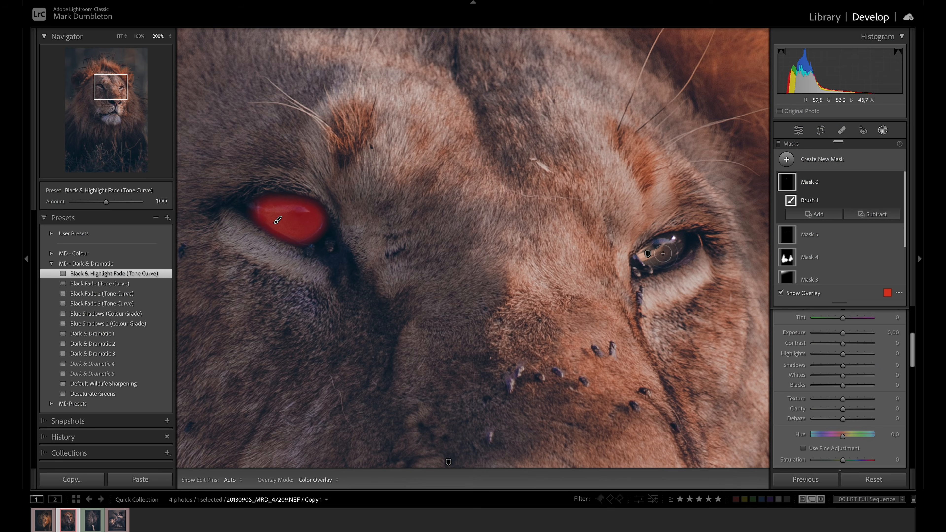
{"action": "mouse_move", "coordinate": [676, 246]}
{"action": "left_mouse_down"}
{"action": "mouse_move", "coordinate": [648, 261]}
{"action": "mouse_move", "coordinate": [674, 242]}
{"action": "mouse_move", "coordinate": [662, 246]}
{"action": "left_mouse_up"}
Raise the exposure of the iris mask slightly and compare the finished edit with the original photo
{"action": "key", "text": "z"}
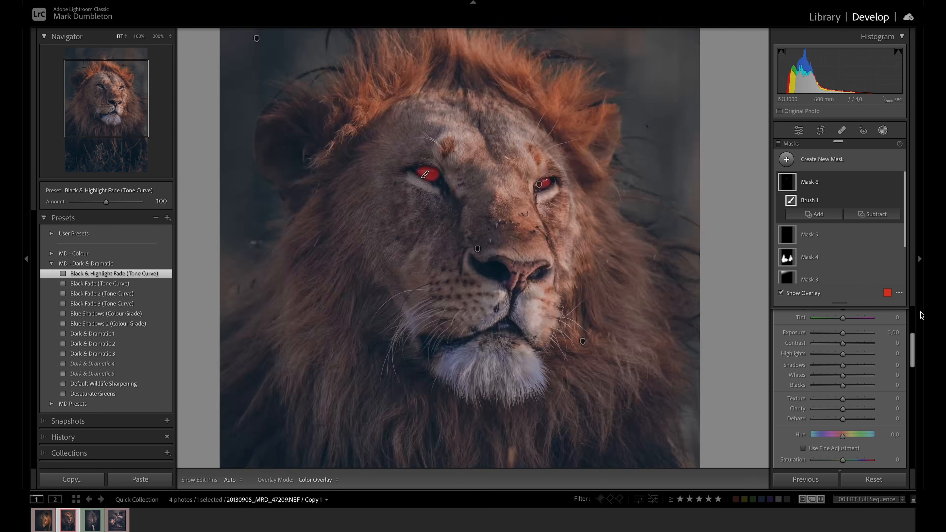
{"action": "left_click_drag", "start_coordinate": [842, 333], "coordinate": [843, 334]}
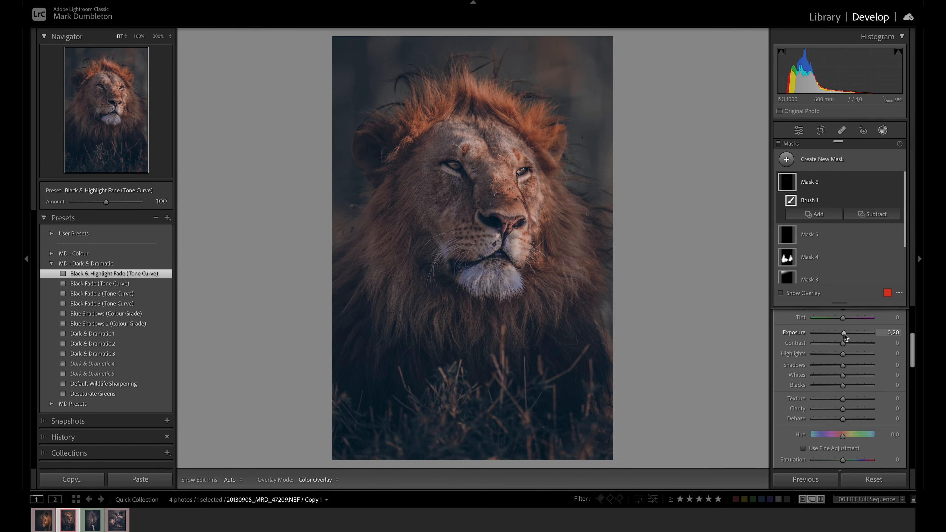
{"action": "left_click_drag", "start_coordinate": [846, 336], "coordinate": [847, 338]}
{"action": "key", "text": "backslash"}
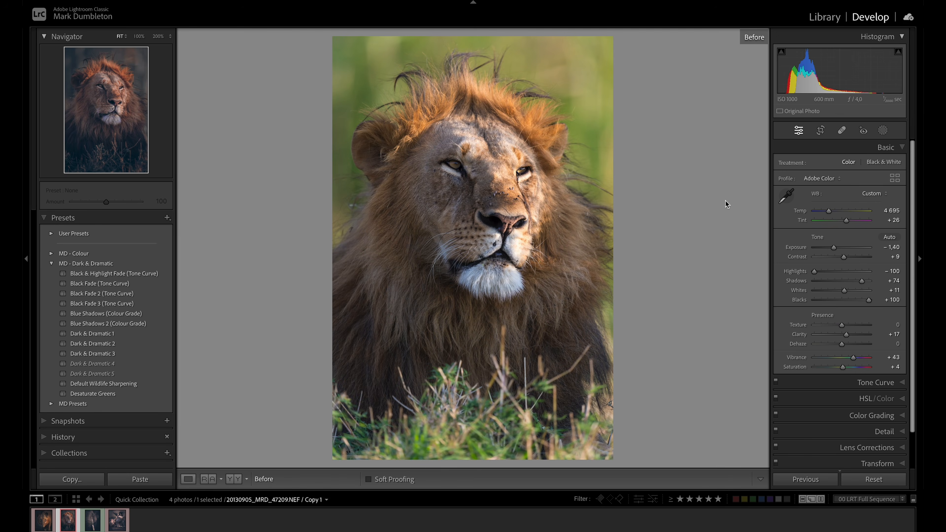
{"action": "key", "text": "backslash"}
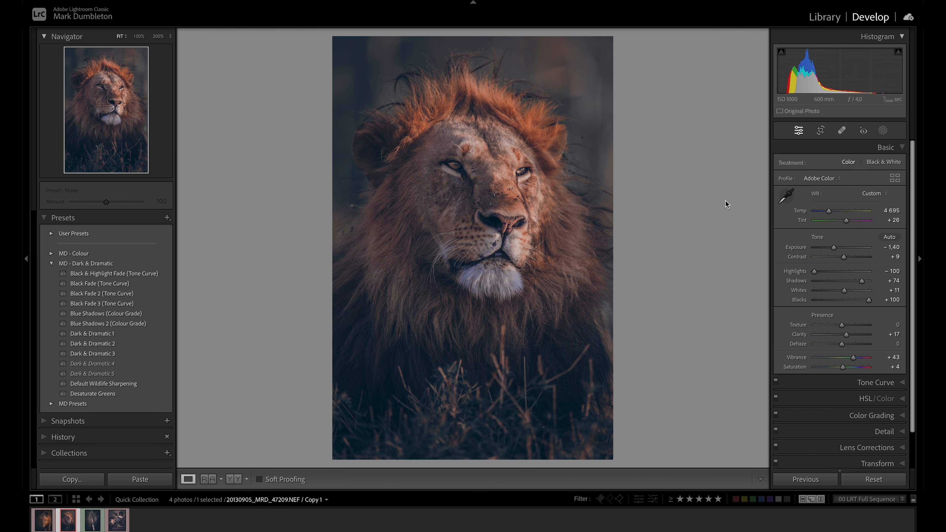